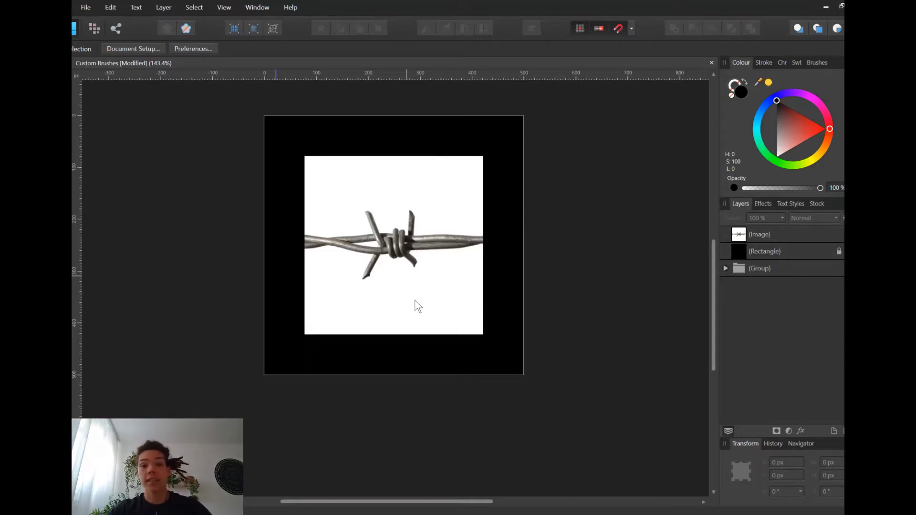
- Move the barbed-wire photo off to the right of the black artboard
scroll(364, 300, "up", 1)
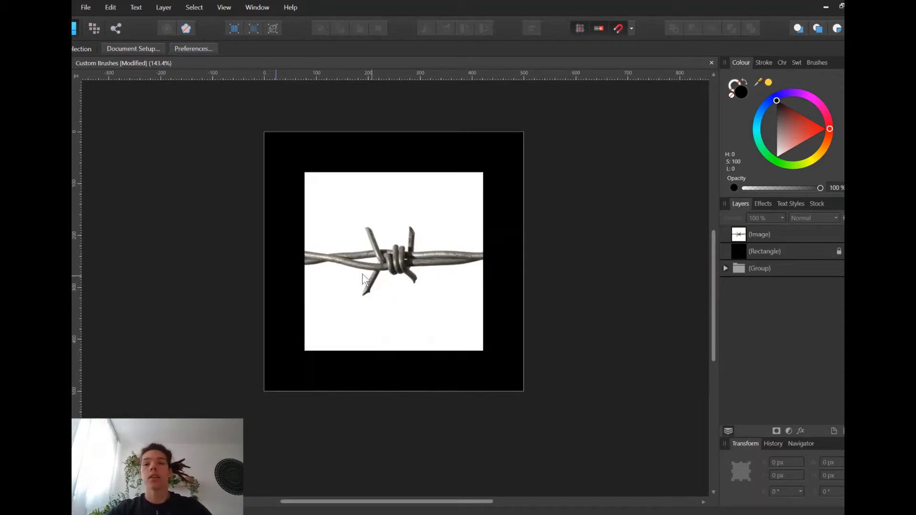
scroll(365, 272, "up", 1)
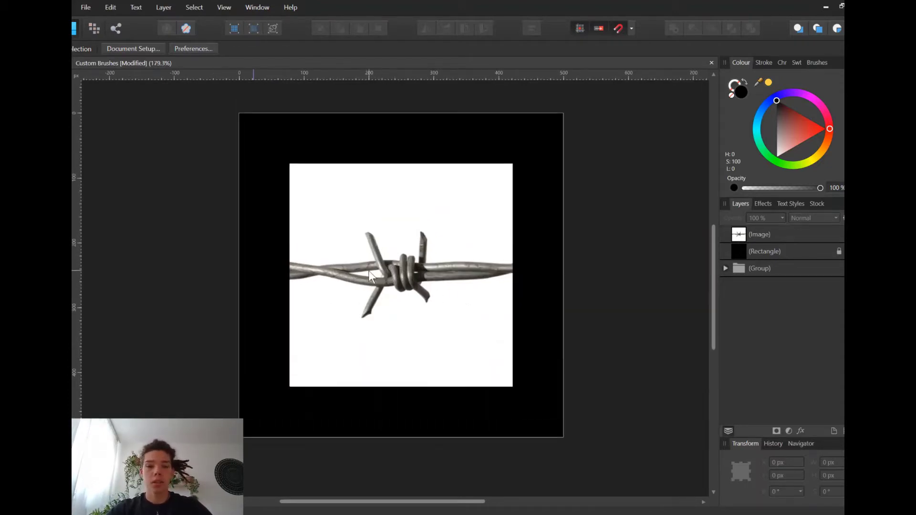
left_click(466, 278)
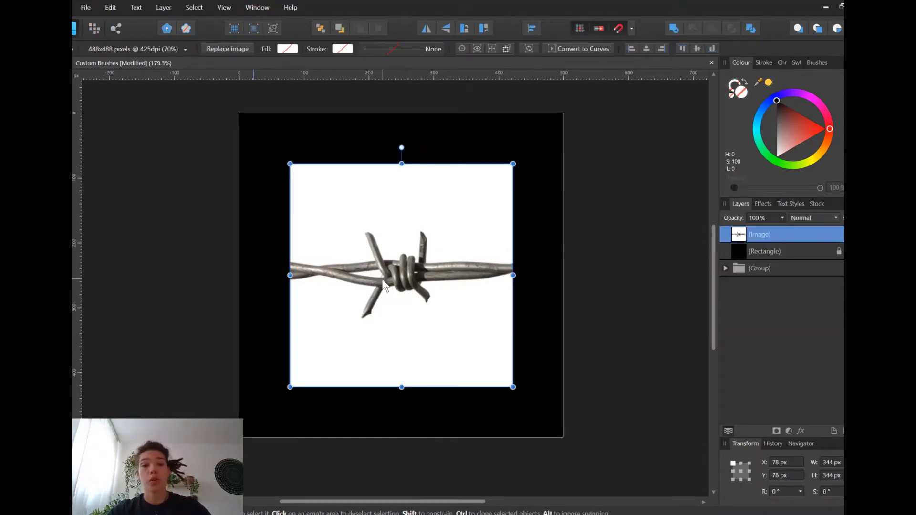
left_click_drag(359, 266, 573, 262)
scroll(401, 272, "down", 2)
- Lock the barbed-wire photo layer in place with Ctrl+L
key("ctrl+l")
left_click(569, 247)
left_click_drag(567, 243, 549, 193)
scroll(380, 267, "up", 1)
scroll(379, 267, "down", 1)
scroll(379, 267, "down", 1)
scroll(379, 267, "up", 1, "ctrl")
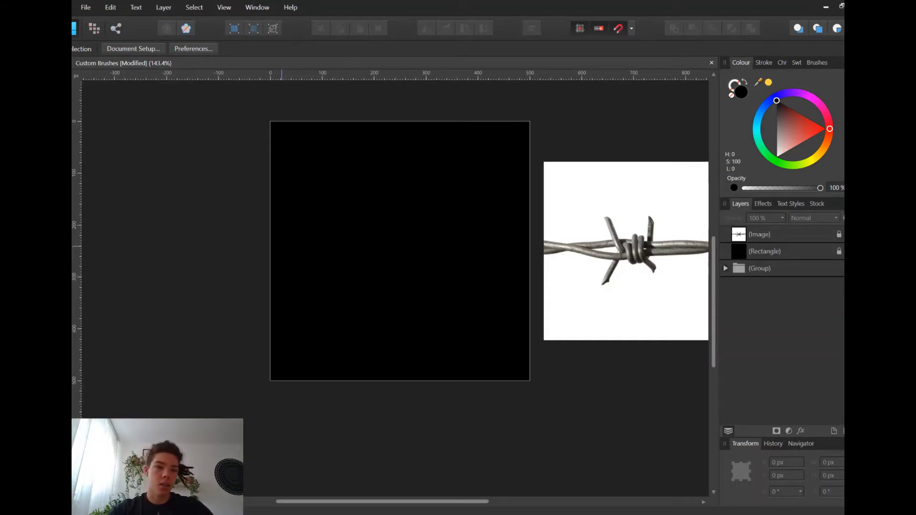
- Draw a small white rectangle and round its corners into a baked pill shape
key("m")
left_click_drag(378, 218, 393, 272)
left_click(776, 156)
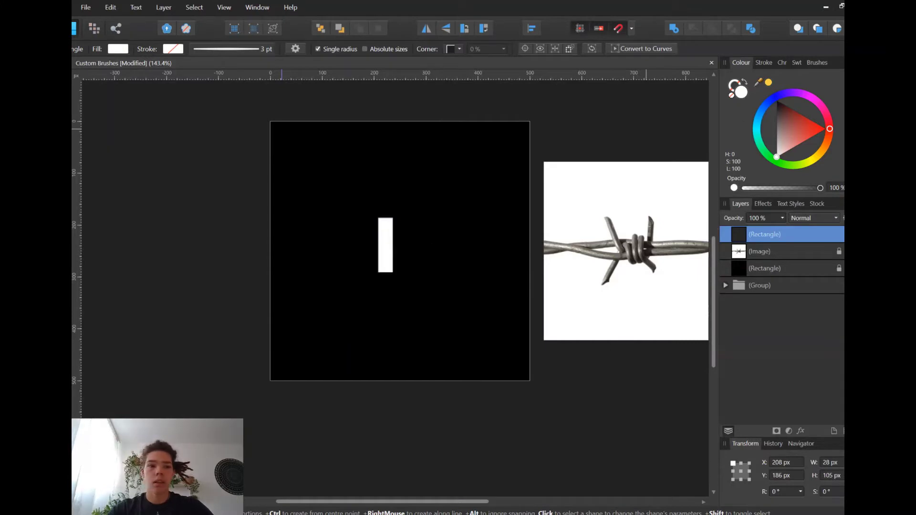
key("c")
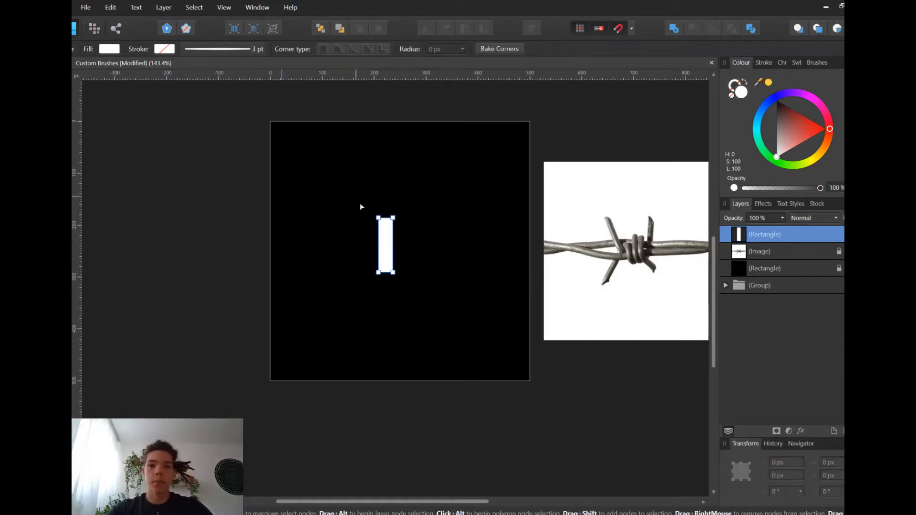
left_click_drag(351, 198, 427, 313)
left_click_drag(393, 271, 337, 199)
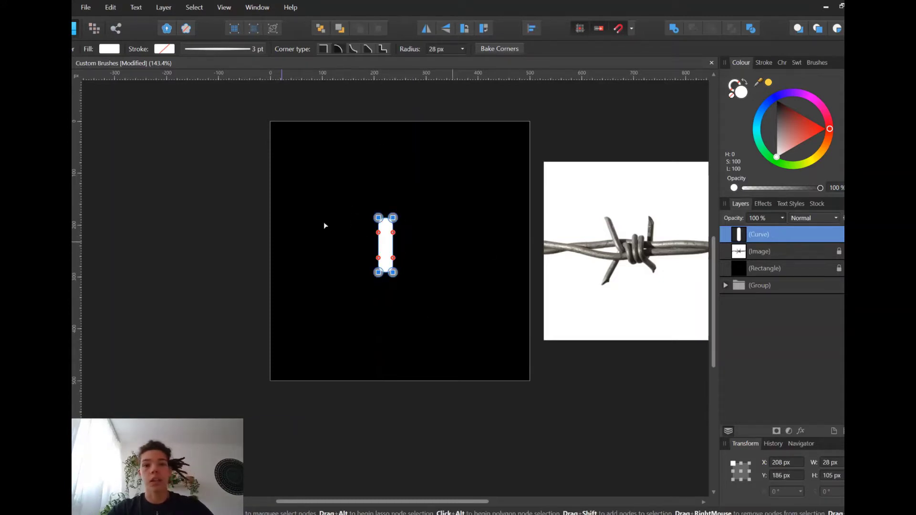
left_click(480, 51)
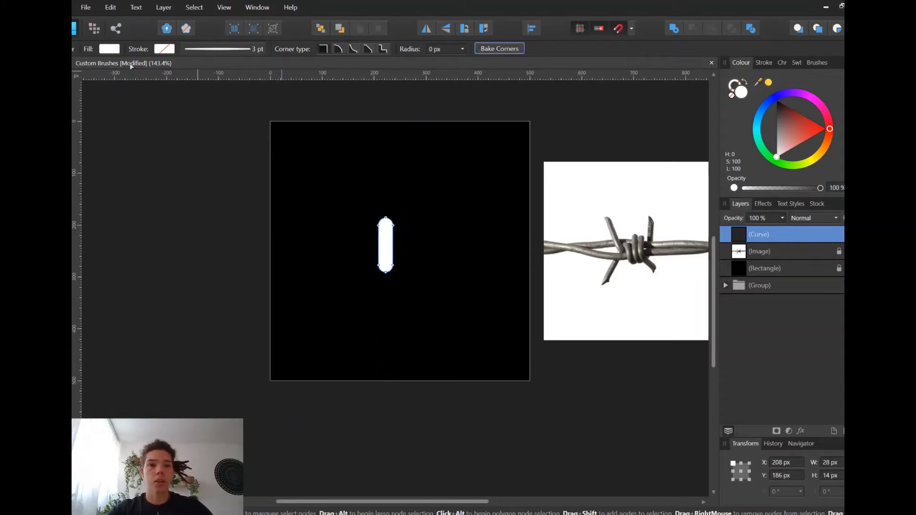
- Resize the bar to 20 × 75 px and duplicate it into five evenly spaced bars
key("v")
scroll(382, 253, "up", 3)
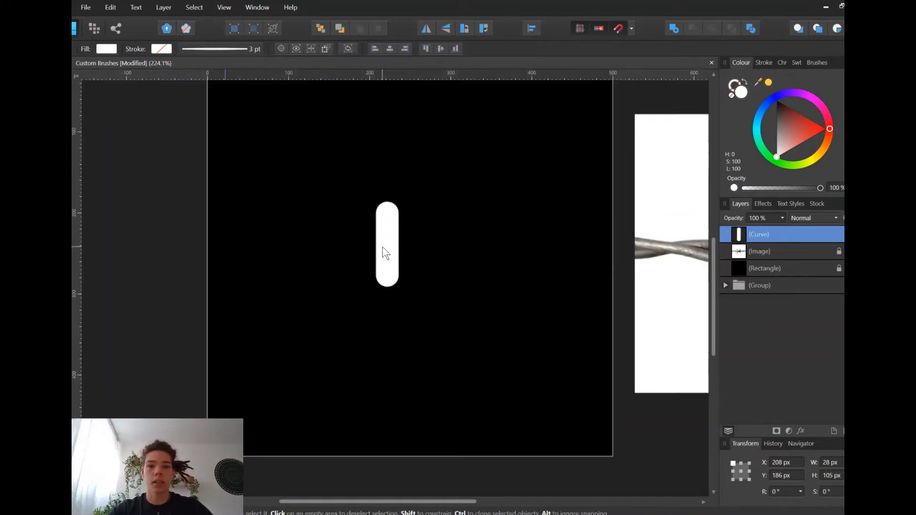
mouse_move(399, 286)
left_mouse_down()
mouse_move(387, 250)
mouse_move(388, 267)
mouse_move(411, 257)
left_mouse_up()
key("ctrl+j")
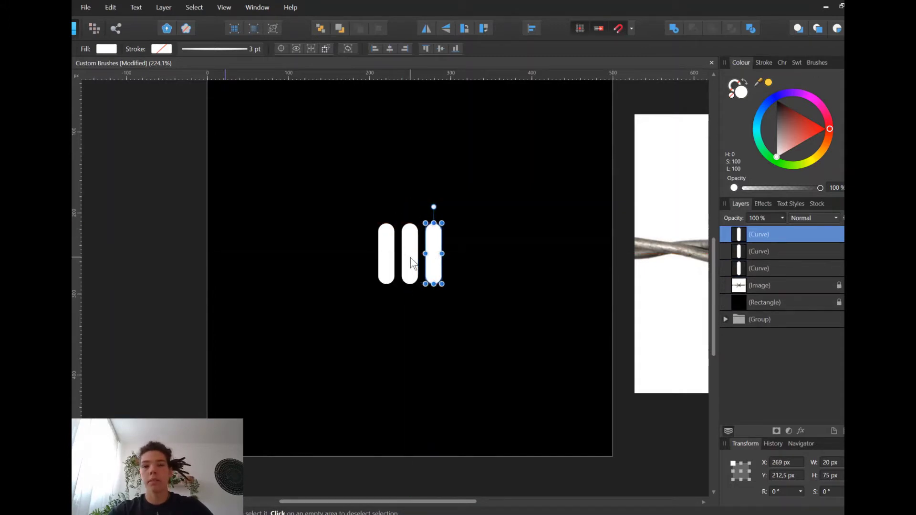
key("ctrl+j")
key("ctrl+j")
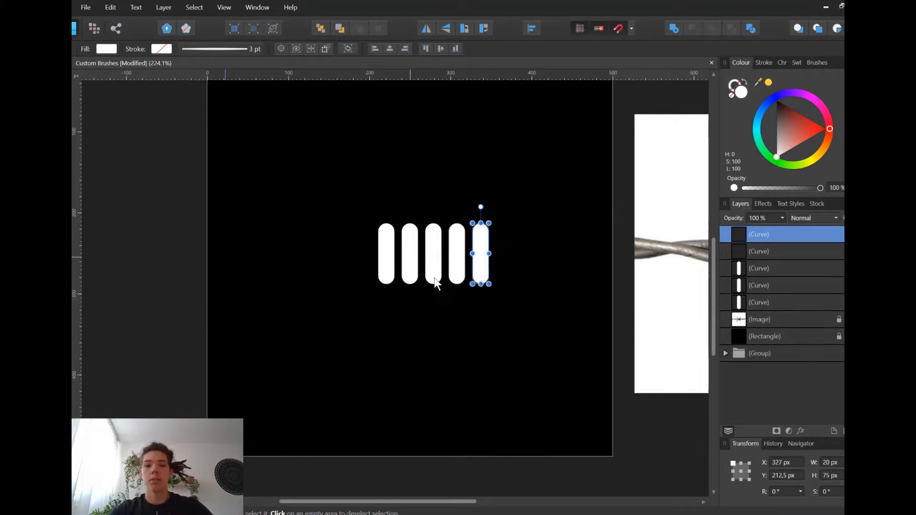
- Select all five bars and move the row toward the artboard centre
left_click(523, 308)
left_click_drag(543, 306, 352, 205)
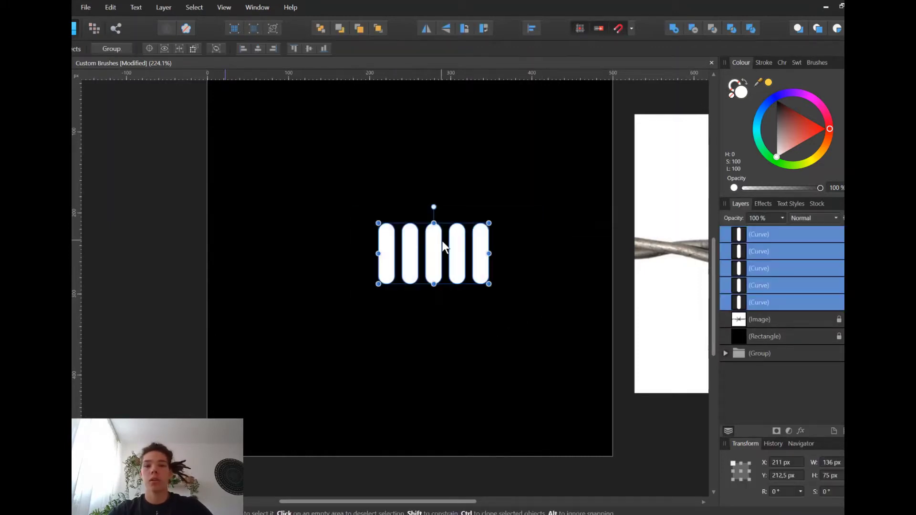
left_click_drag(441, 244, 419, 247)
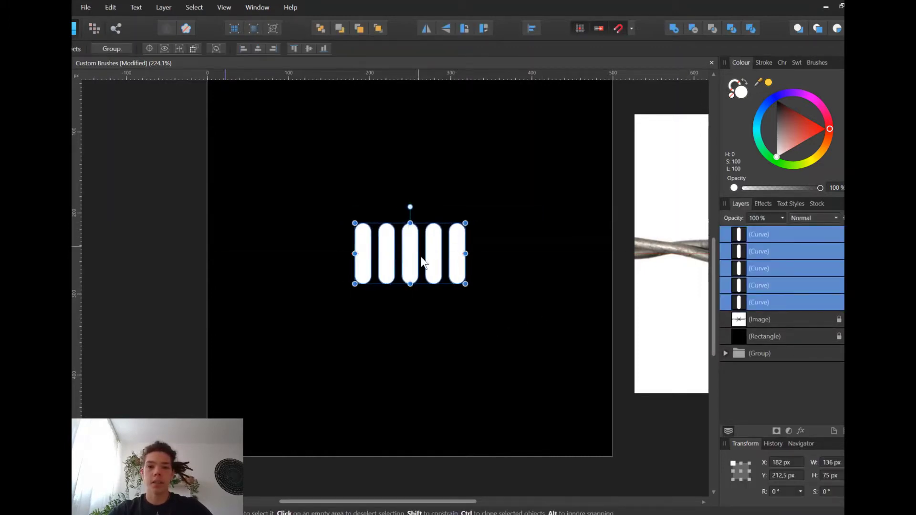
- Lengthen the end bars using the fifth bar and an upward duplicate, deleting the leftover copy
left_click(428, 325)
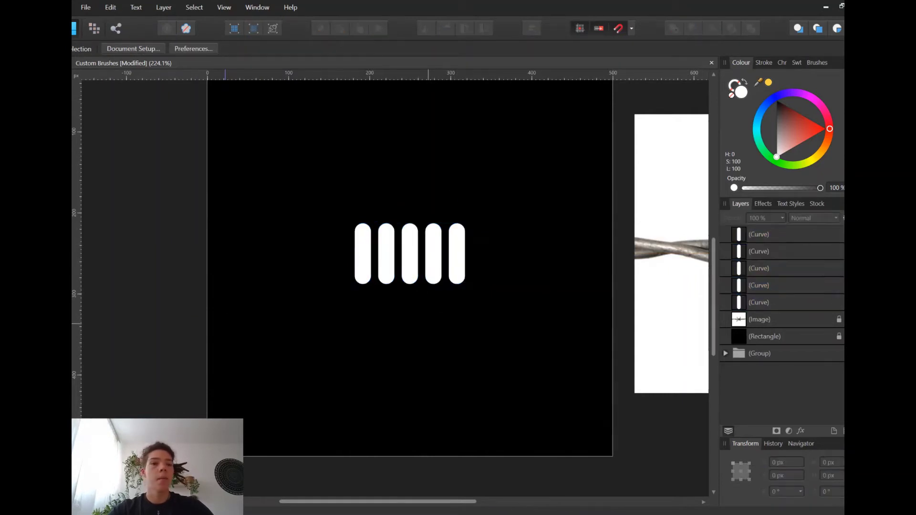
left_click(454, 265)
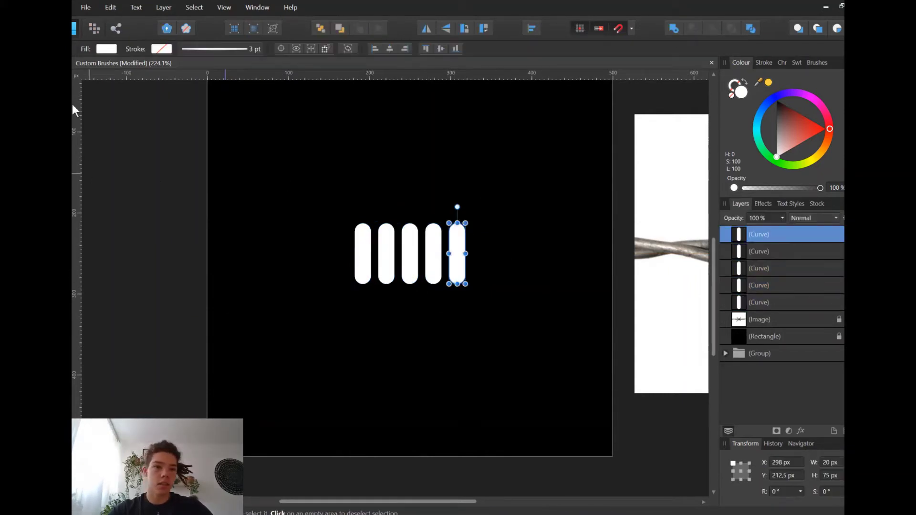
key("a")
left_click_drag(498, 296, 468, 340)
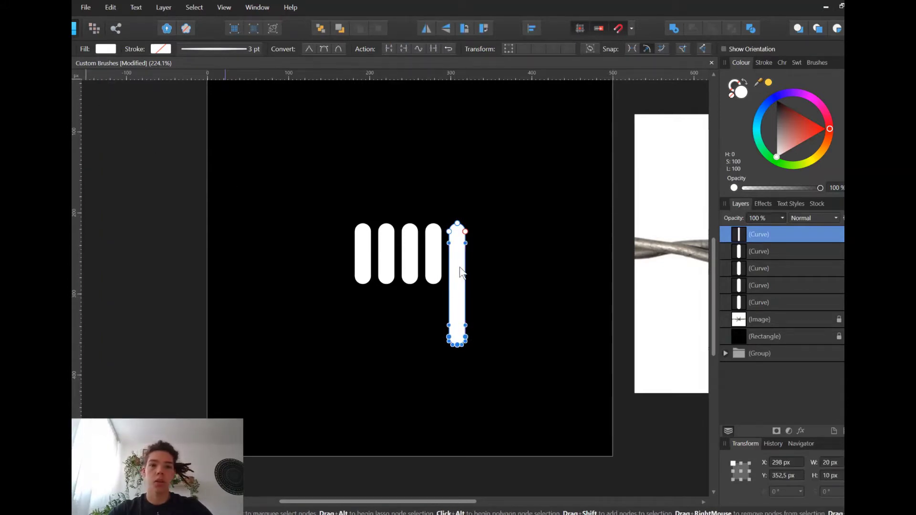
key("v")
key("ctrl+j")
left_click_drag(470, 273, 367, 210)
left_click(754, 313)
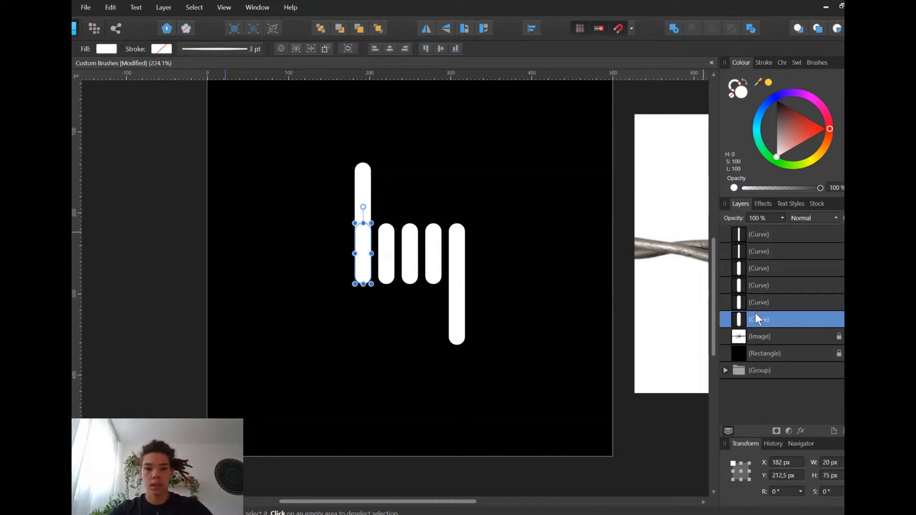
key("Delete")
- Join the long right bar's bottom nodes into a sharp tip
left_click(551, 285)
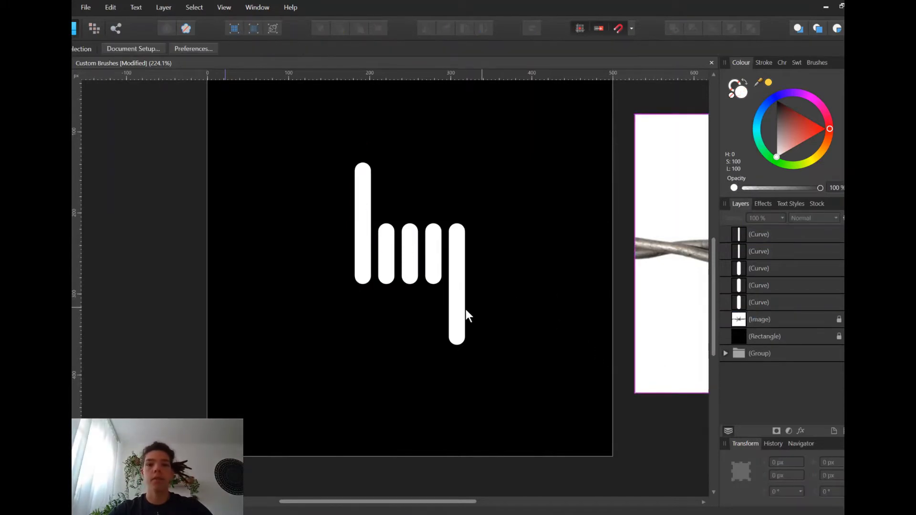
left_click(458, 315)
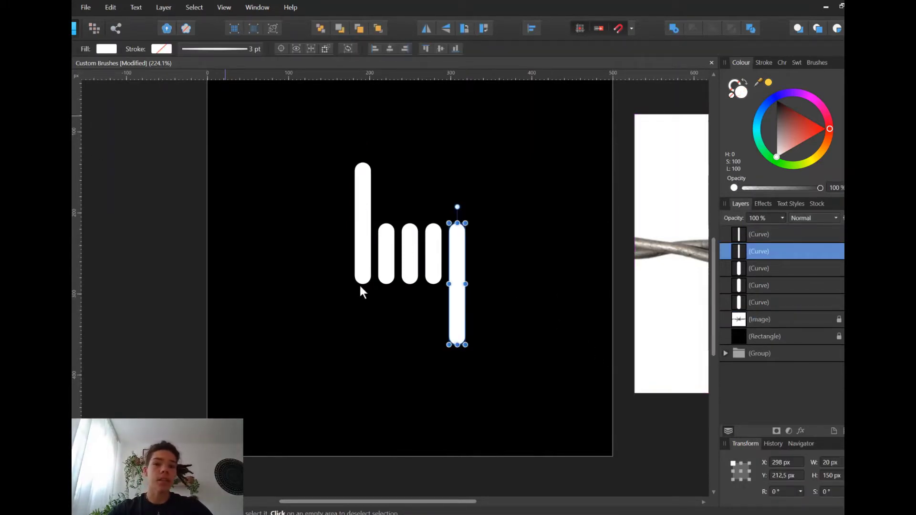
key("a")
left_click_drag(448, 337, 431, 328)
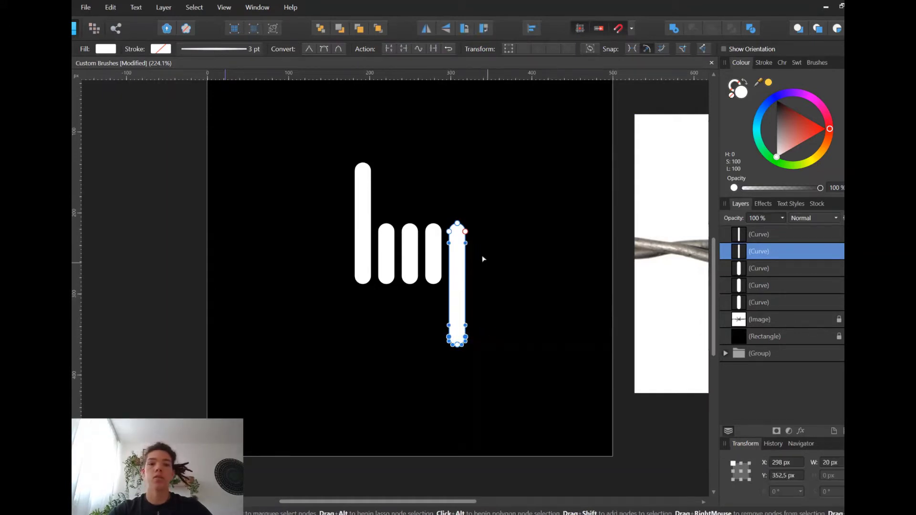
left_click(503, 335)
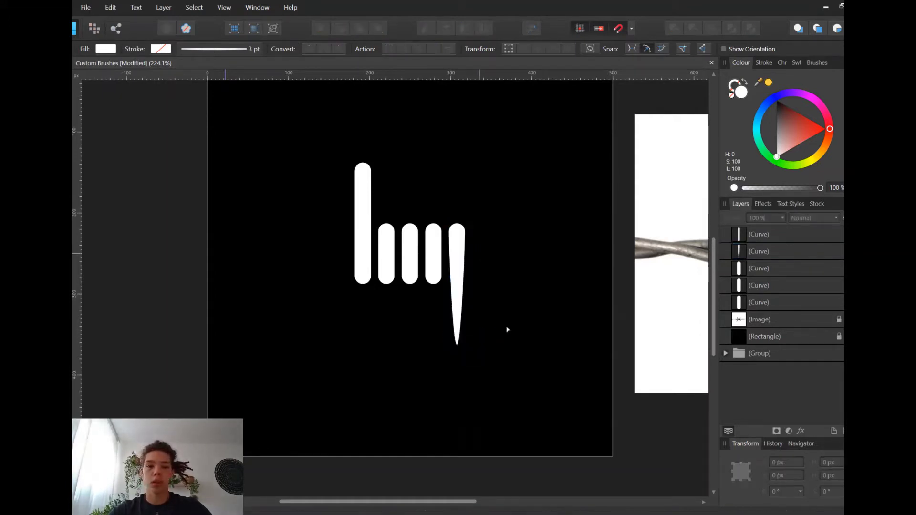
- Delete the first bar's upper nodes so its top tapers to a point
left_click(365, 233)
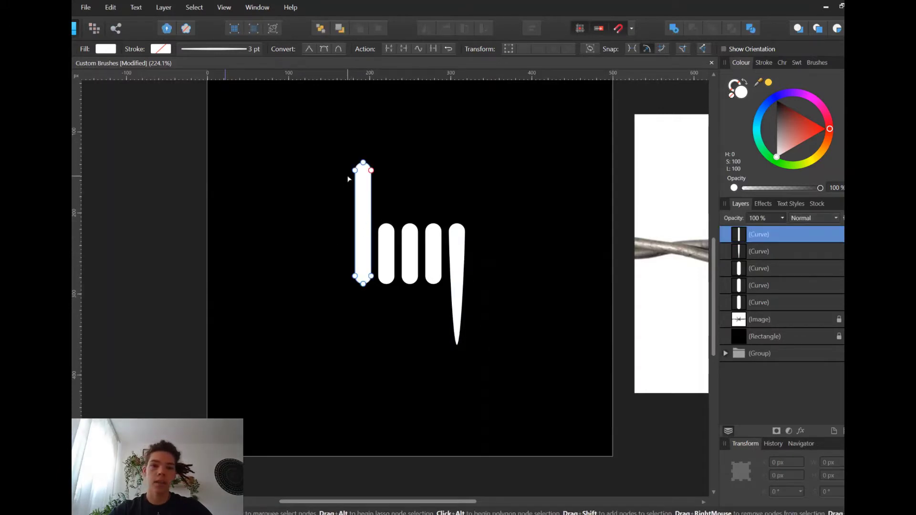
left_click_drag(345, 178, 384, 164)
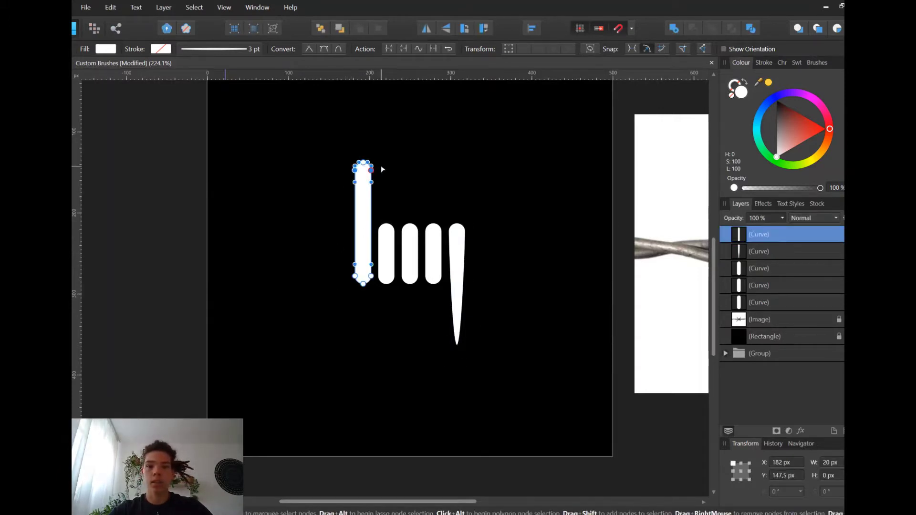
key("Delete")
left_click(380, 165)
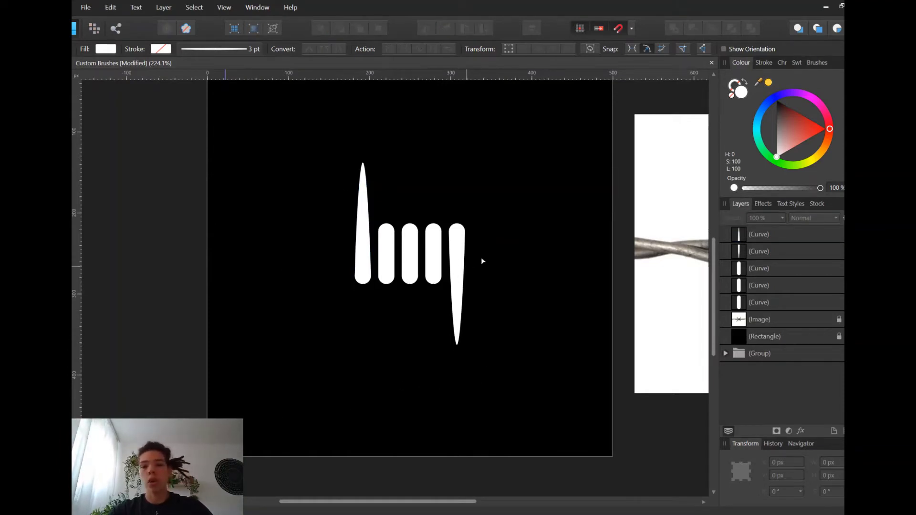
scroll(524, 290, "down", 2)
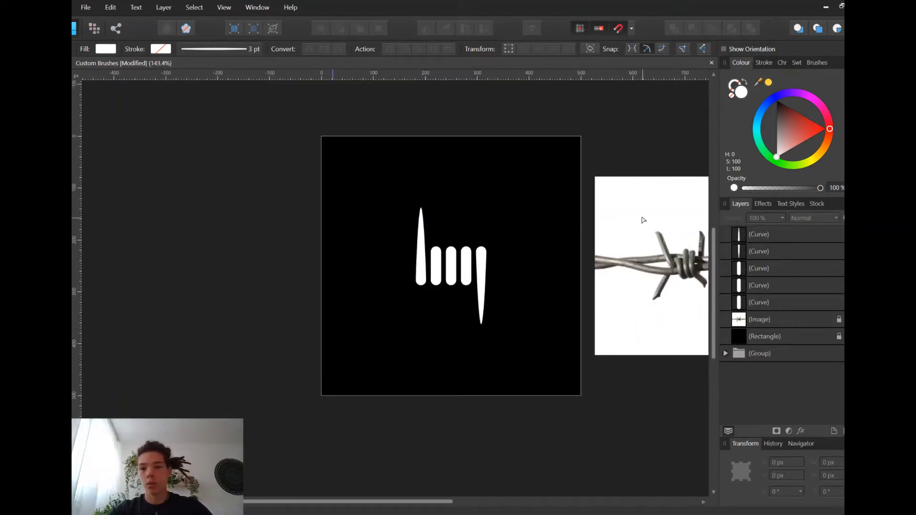
scroll(502, 273, "up", 1)
- Copy the long barb to the right of the row
key("v")
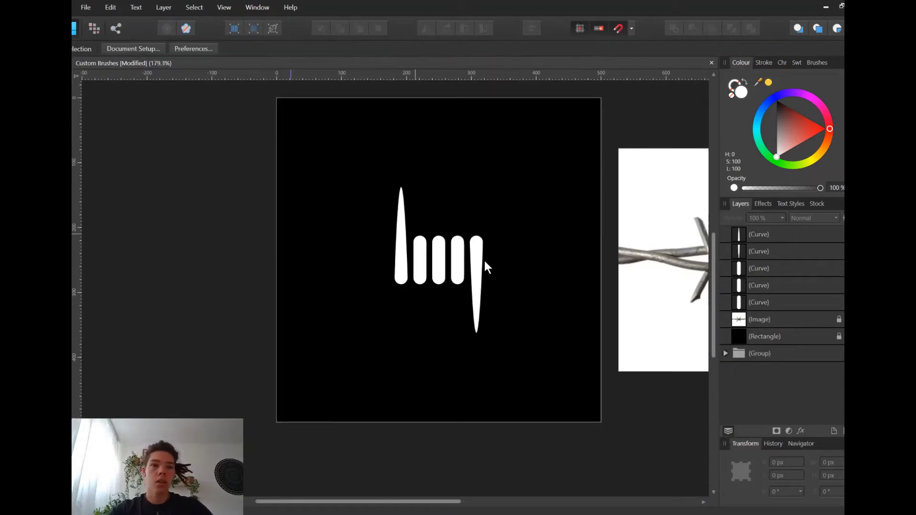
left_click_drag(475, 268, 566, 285)
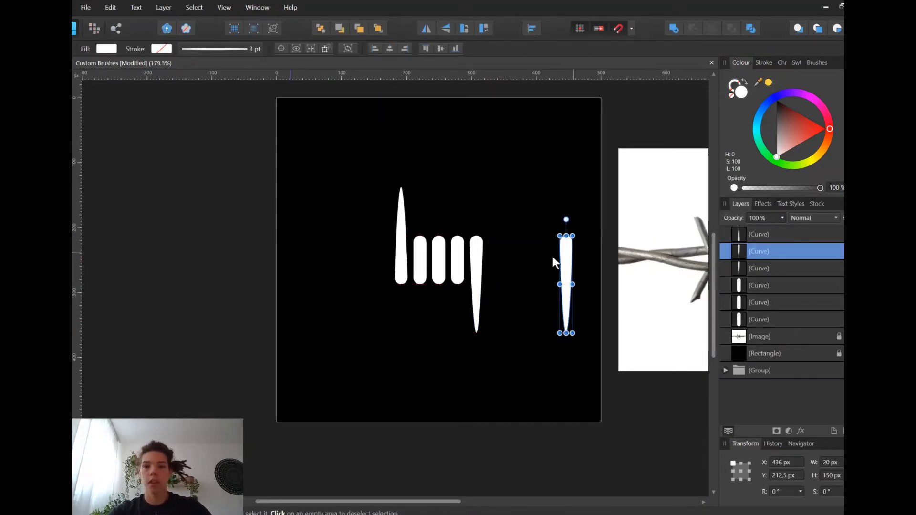
left_click(606, 277)
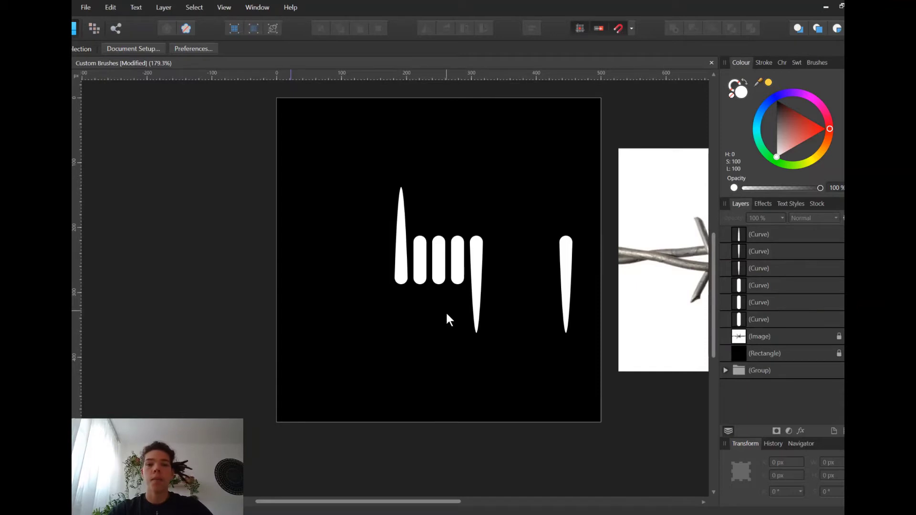
scroll(445, 309, "down", 1)
scroll(447, 310, "down", 1)
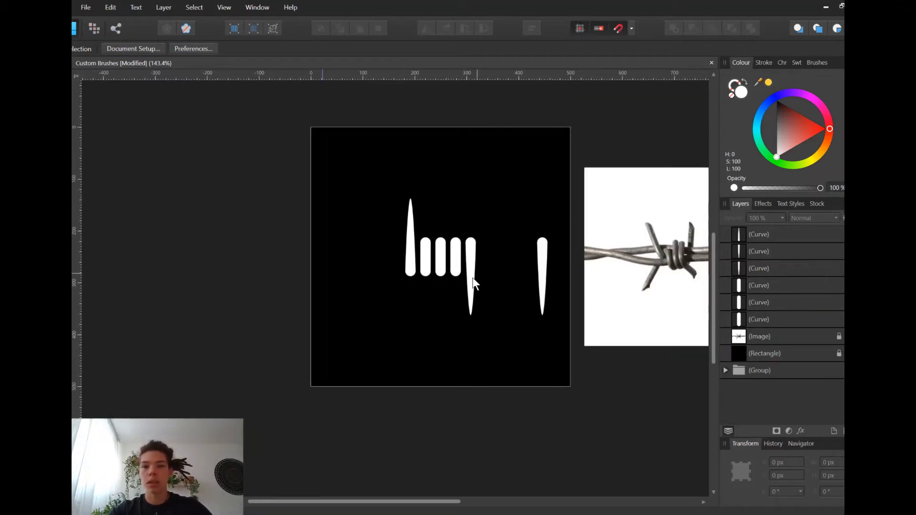
scroll(445, 261, "up", 1)
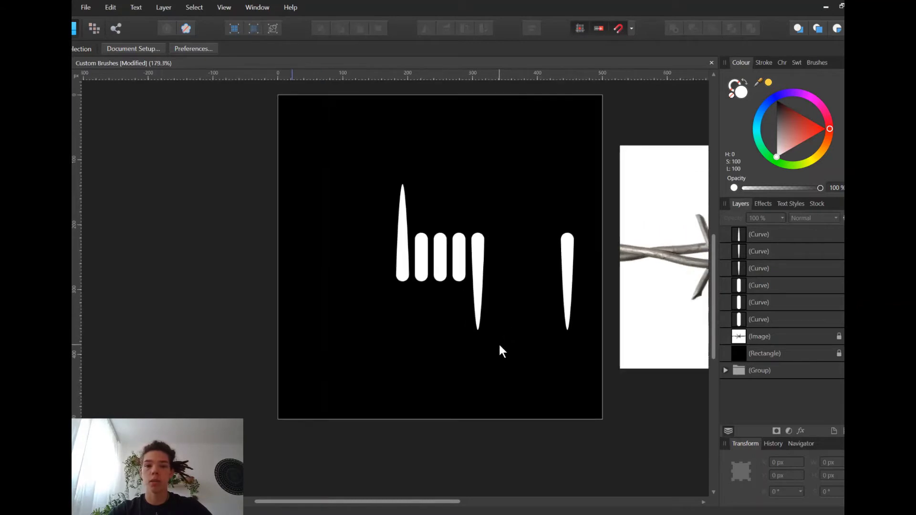
- Skew the coil loops and both barbs about 14.5° so they lean diagonally
left_click_drag(499, 342, 345, 168)
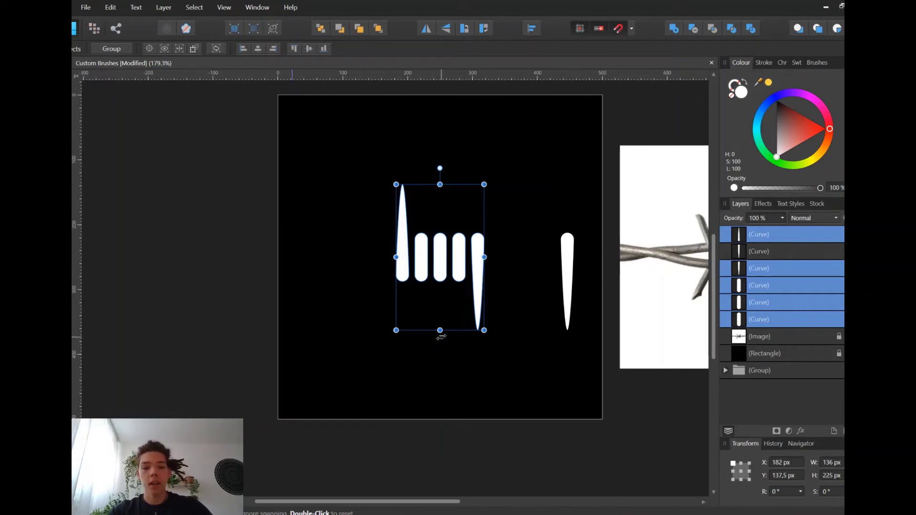
left_click_drag(443, 336, 460, 330)
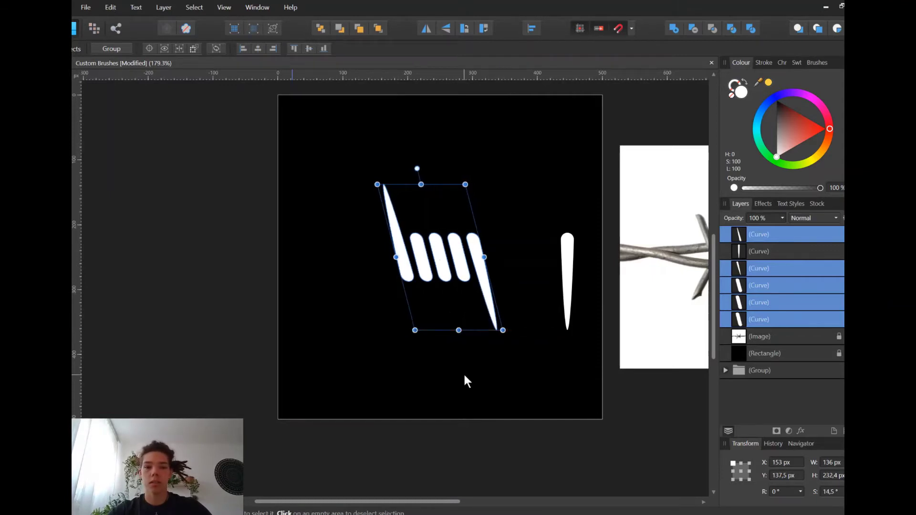
left_click(464, 375)
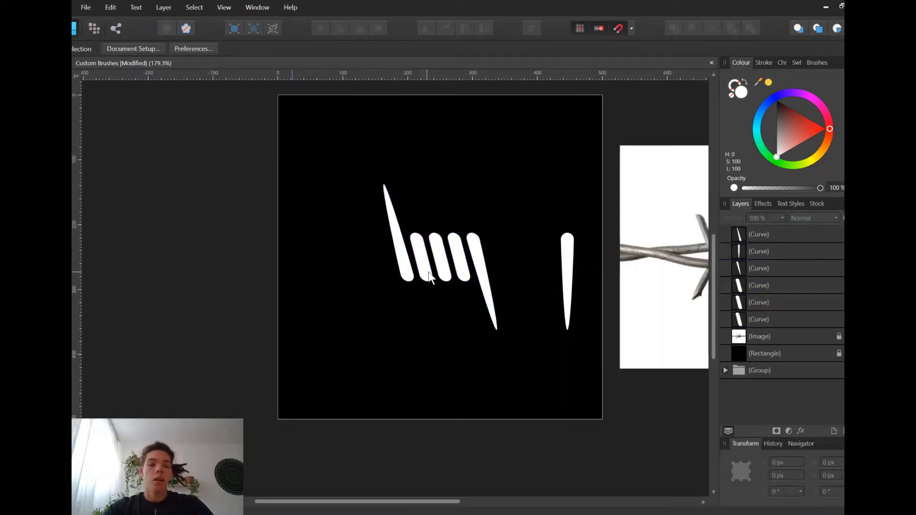
- Remove the spare upright spike and lay a vertically flipped barb copy across the coil
left_click(567, 263)
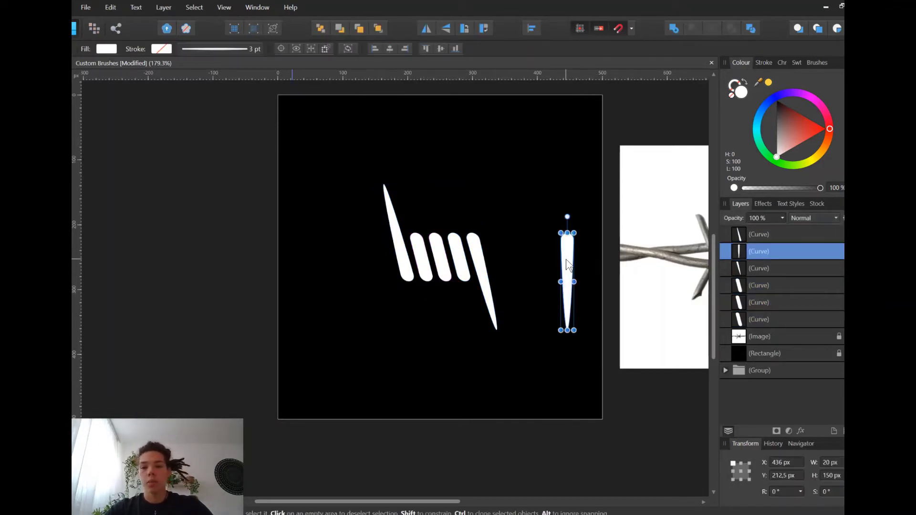
key("ctrl+z")
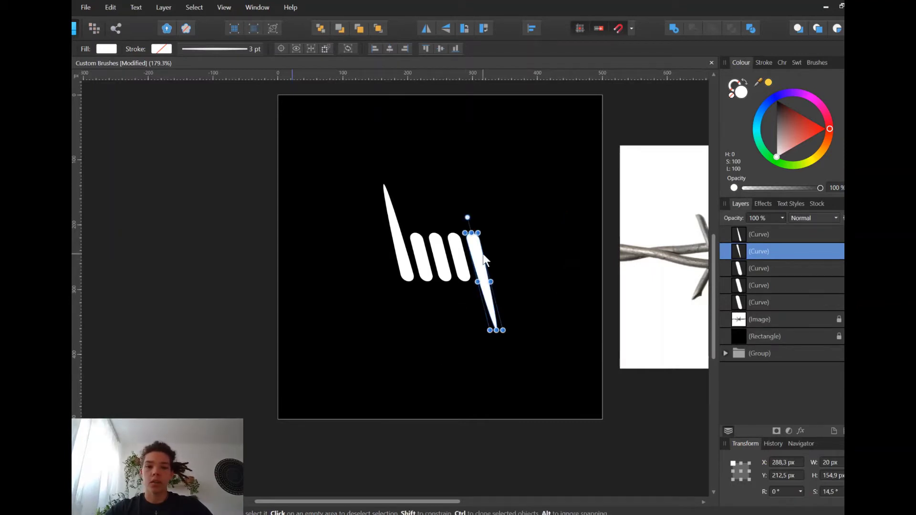
left_click_drag(479, 262, 479, 197)
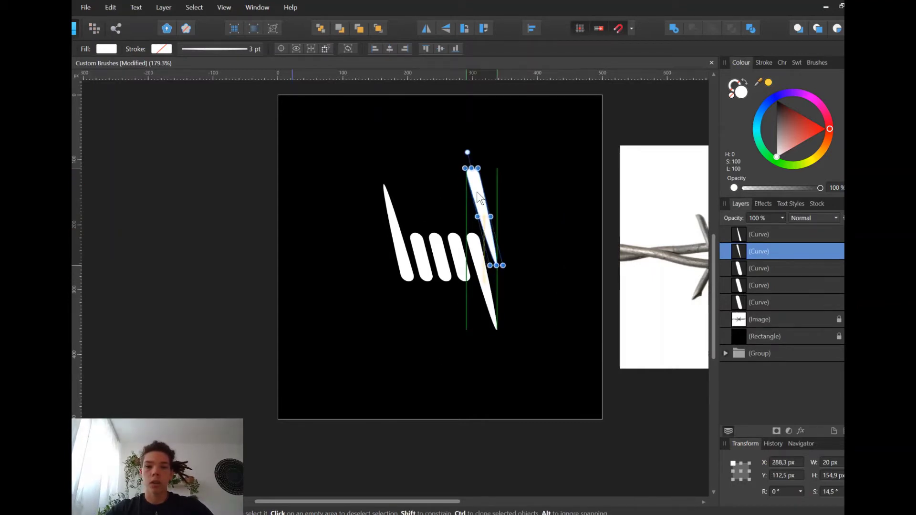
left_click(444, 28)
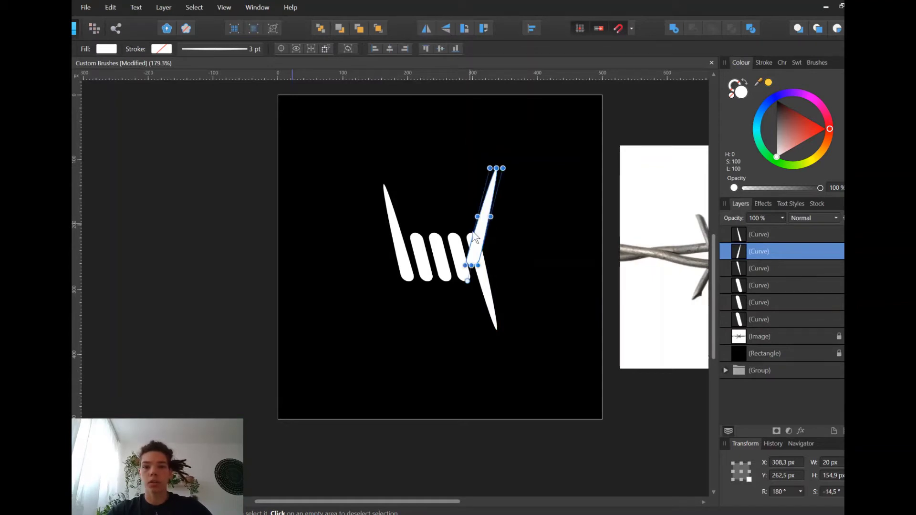
left_click_drag(481, 239, 464, 276)
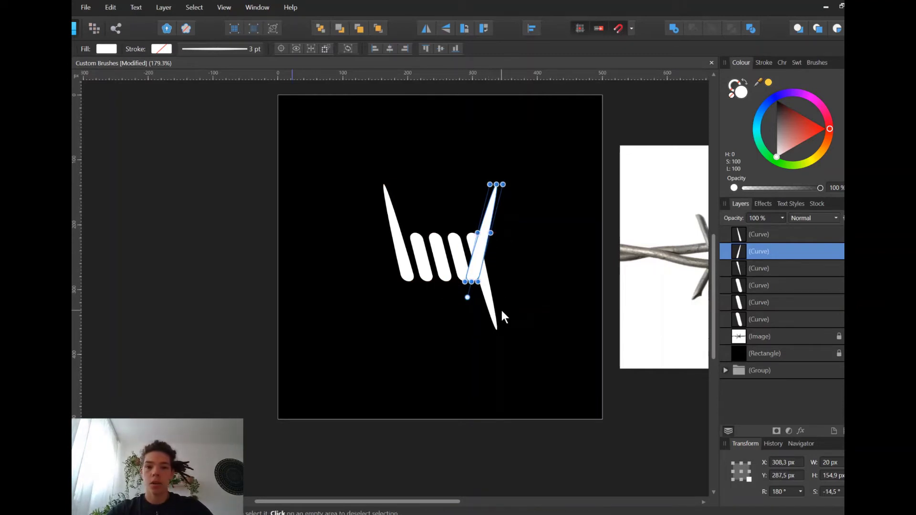
- Nudge the diagonal barb slightly left into position
left_click(524, 175)
left_click_drag(546, 149, 499, 358)
left_click(487, 239)
left_click_drag(491, 236, 488, 236)
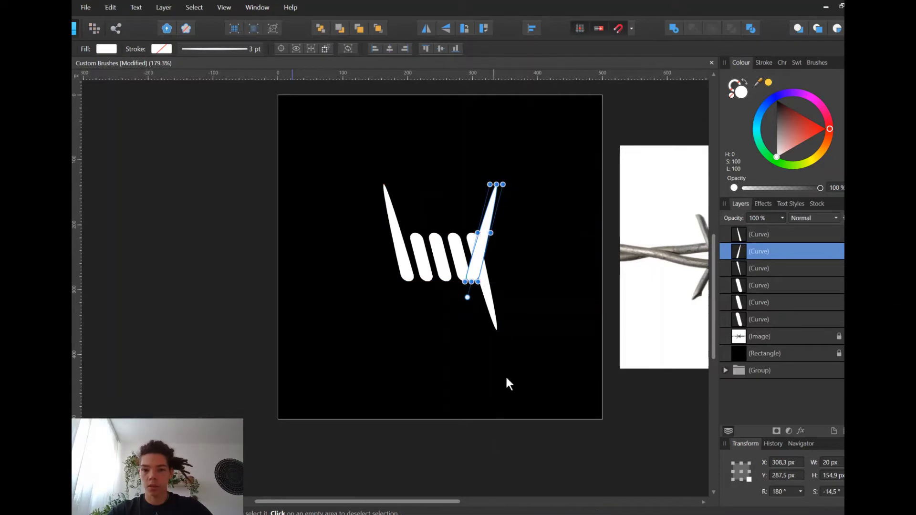
left_click(511, 218)
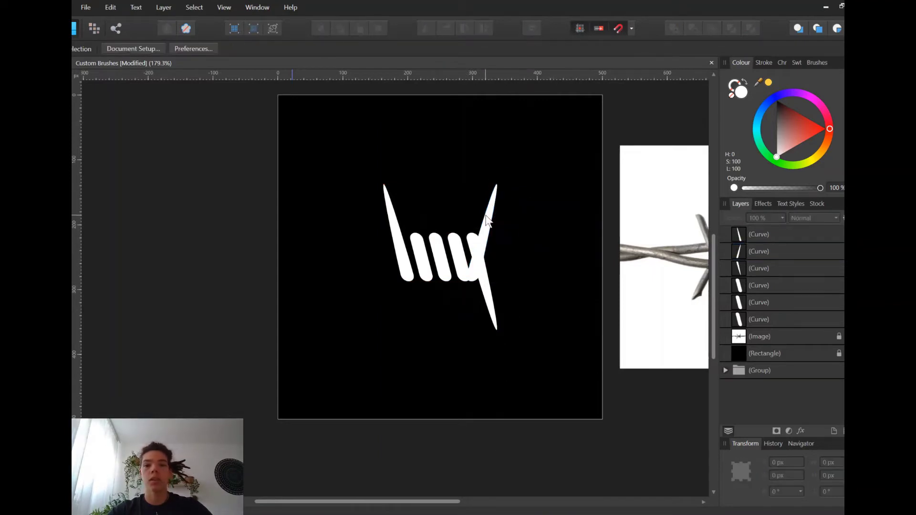
- Duplicate the fourth coil loop over the crossing barbs and fill it yellow
scroll(488, 239, "up", 2)
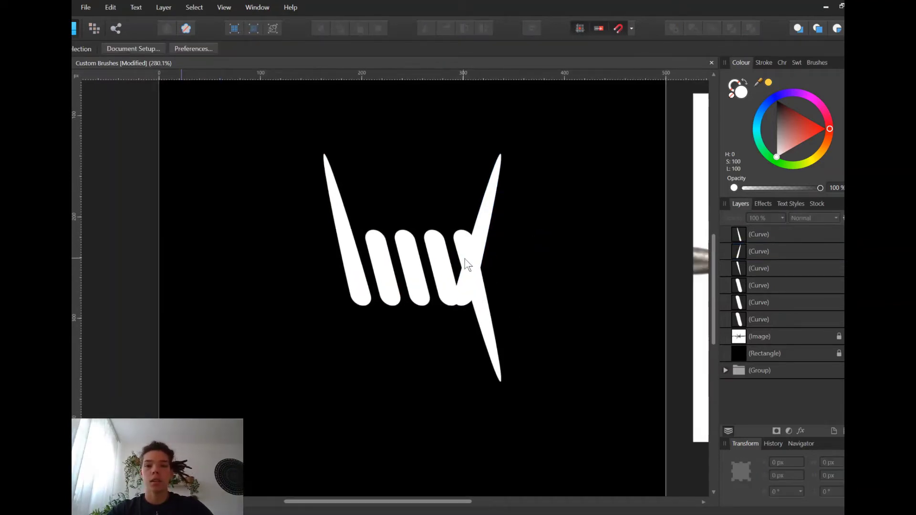
scroll(462, 268, "up", 2)
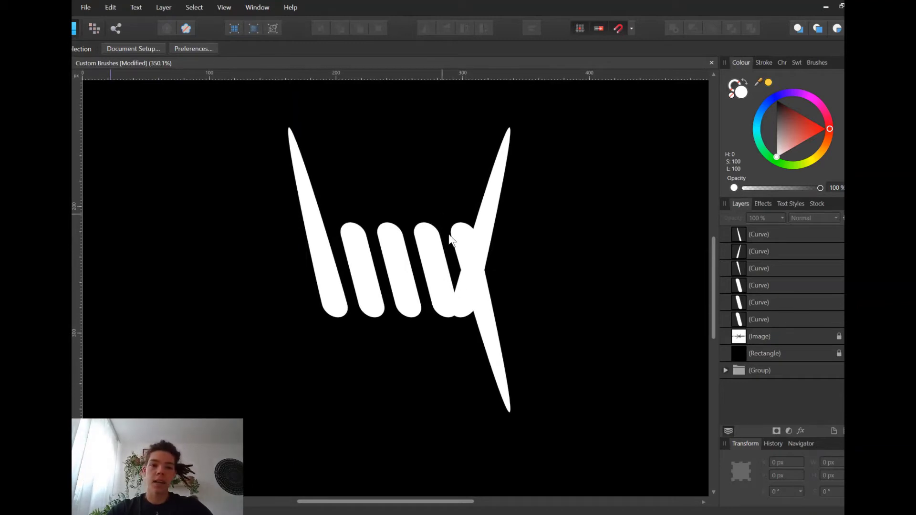
left_click(431, 267)
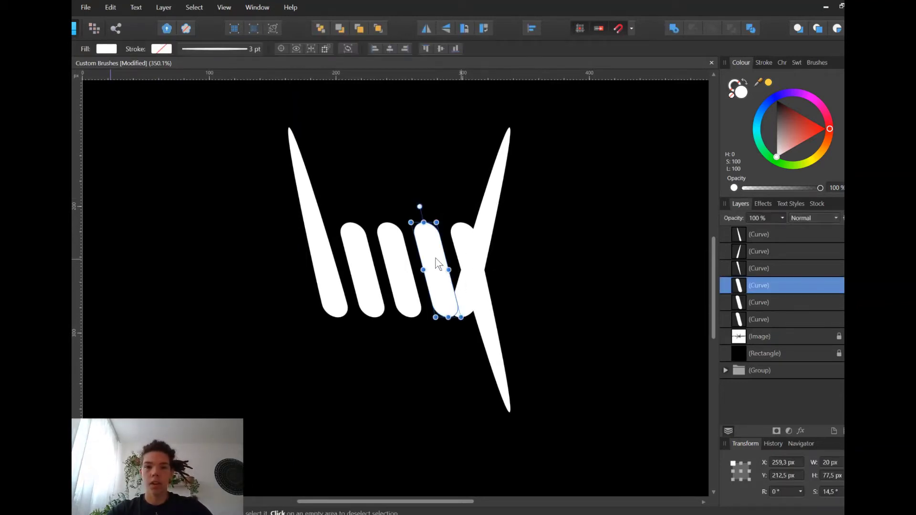
left_click_drag(435, 259, 479, 255)
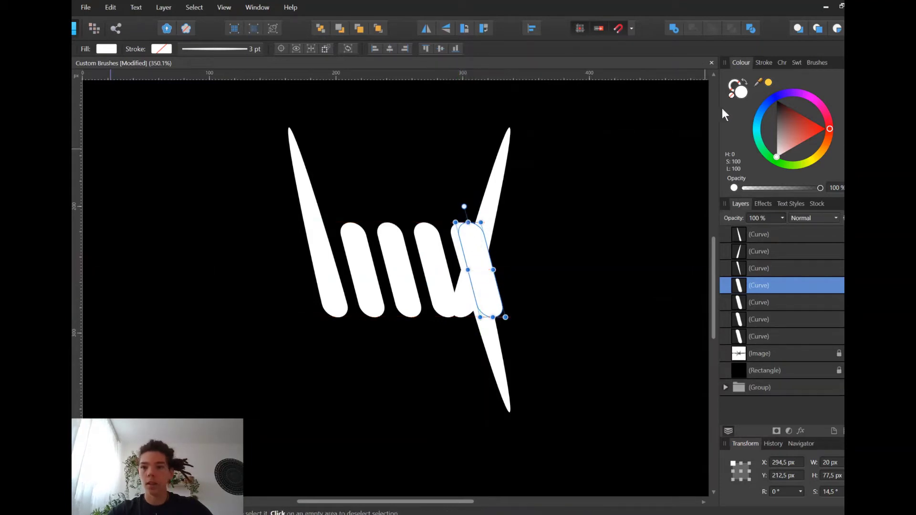
left_click(767, 82)
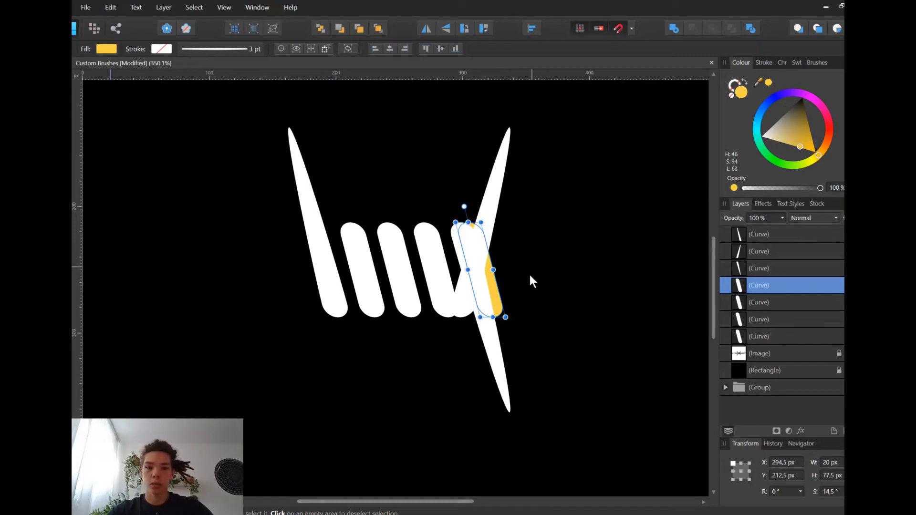
- Stretch the yellow loop to about 135 px tall and add the upward barb to the selection
scroll(482, 253, "up", 2)
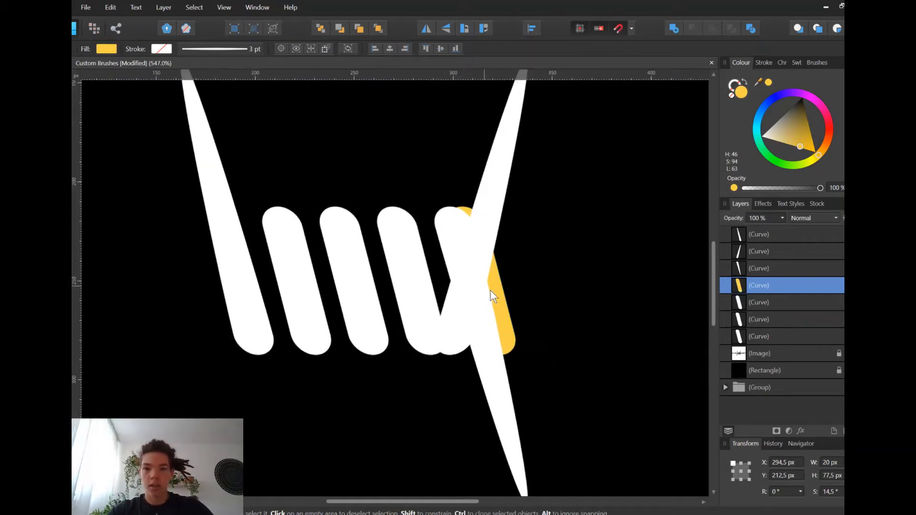
scroll(455, 302, "up", 1)
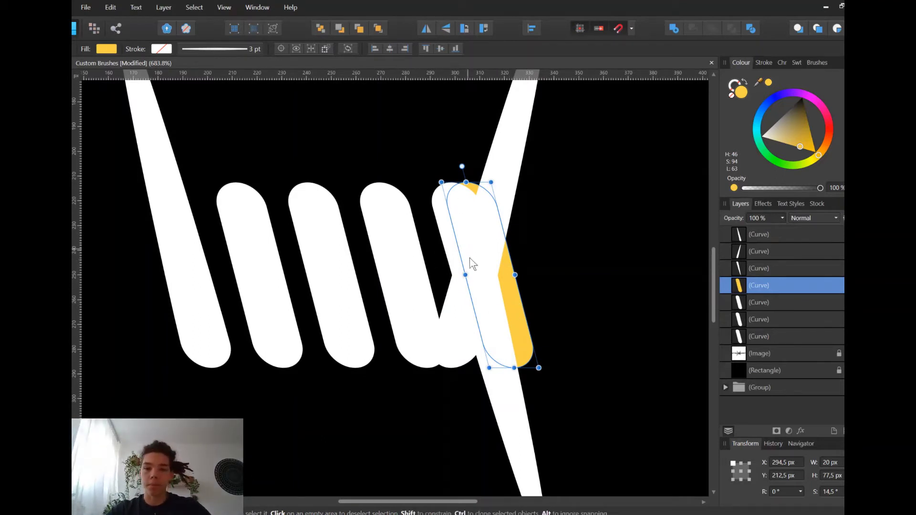
left_click_drag(465, 182, 457, 114)
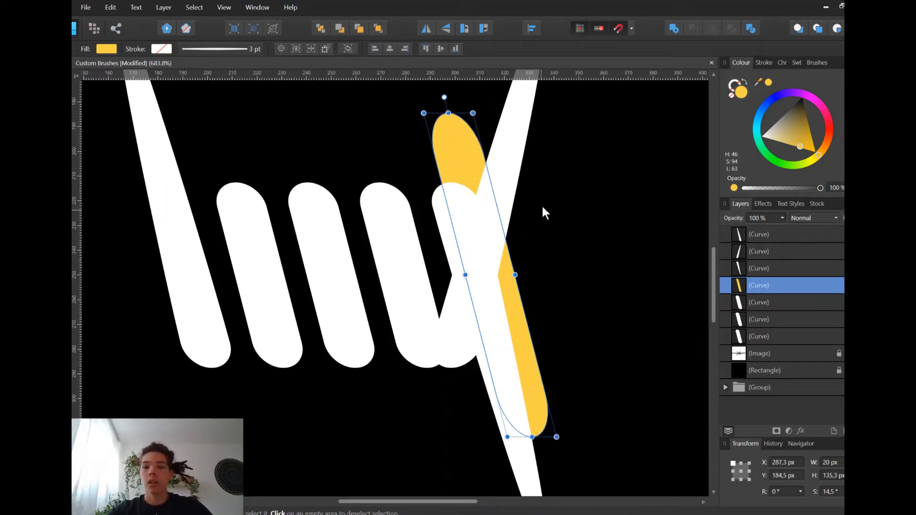
scroll(494, 254, "down", 1)
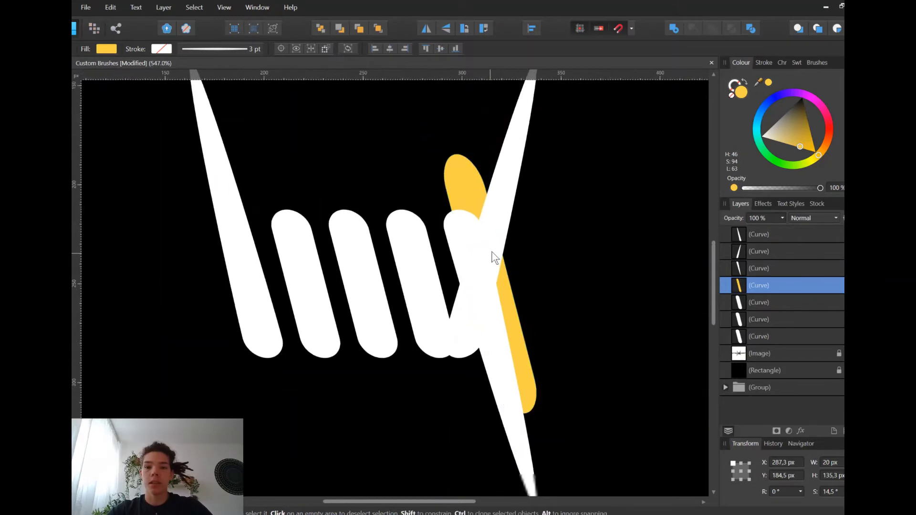
left_click(507, 180, "shift")
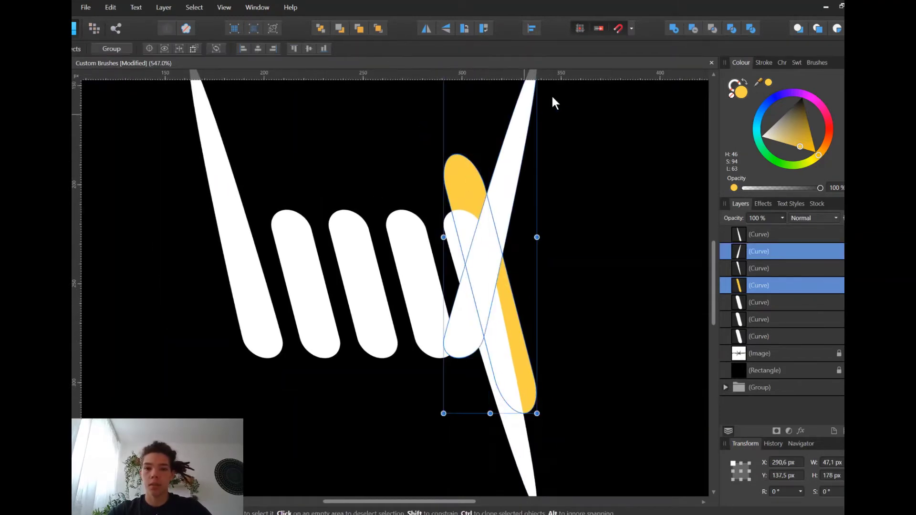
scroll(496, 157, "up", 1)
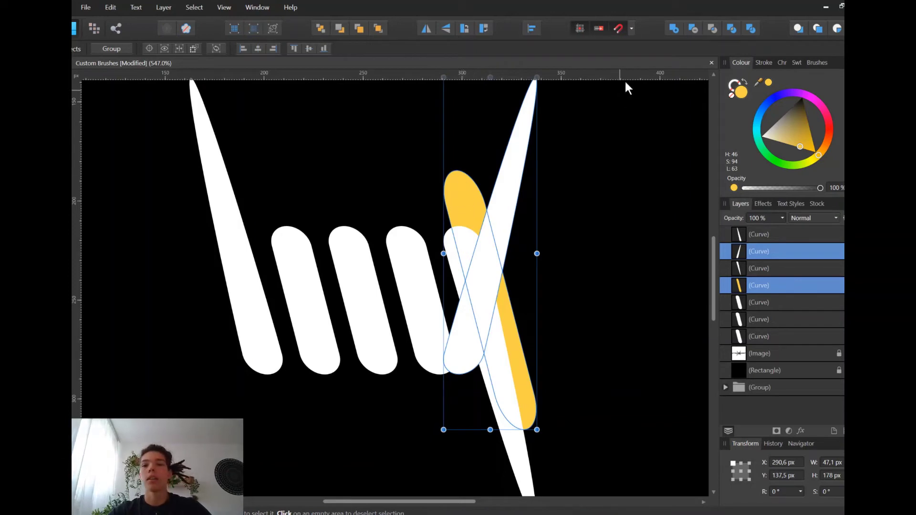
- Merge the yellow loop with the barb and delete its lobes, leaving a white 25.2 × 98 px spike
left_click(672, 27)
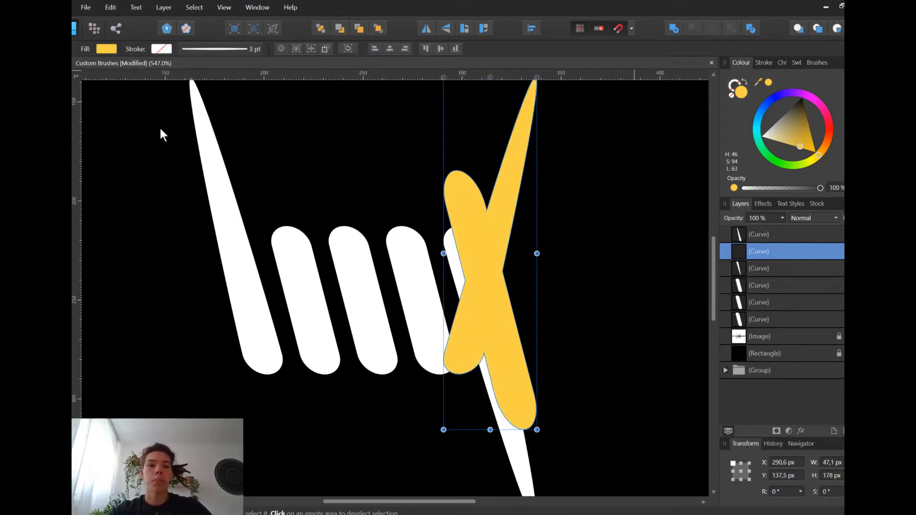
key("a")
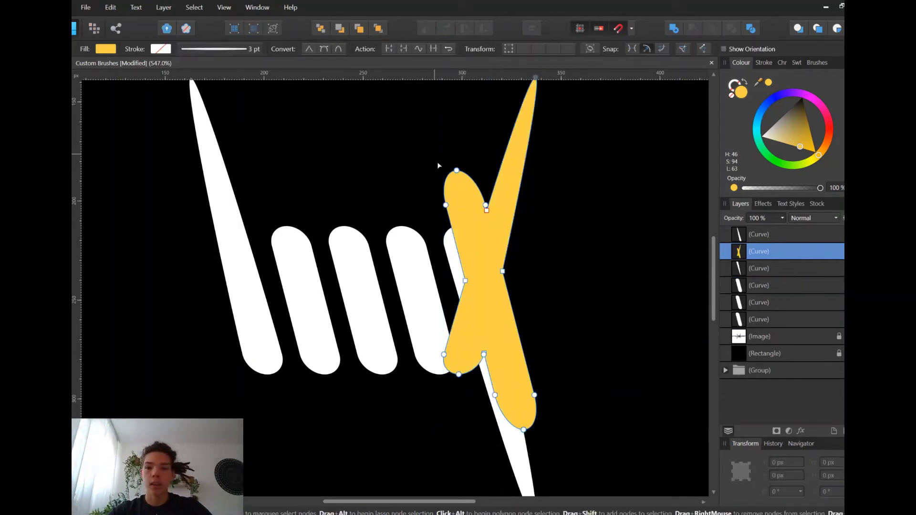
left_click_drag(432, 153, 498, 209)
key("Delete")
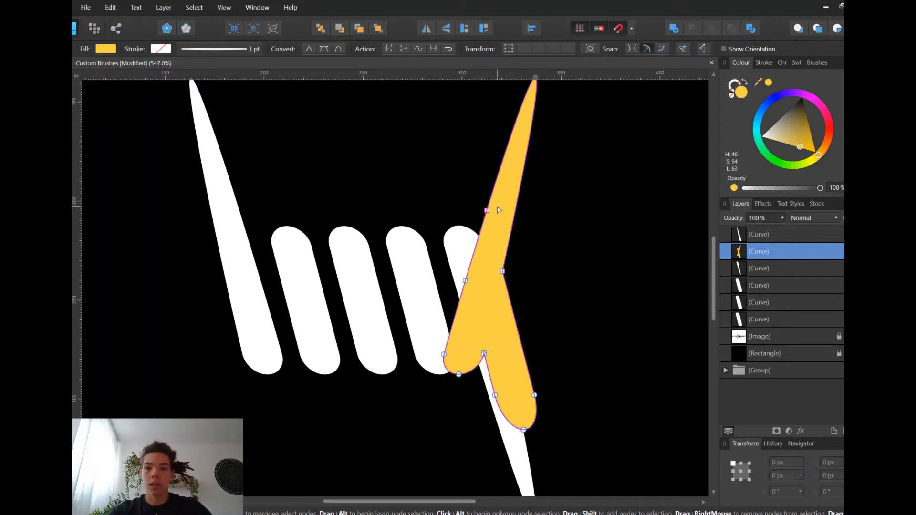
left_click_drag(585, 452, 426, 279)
key("Delete")
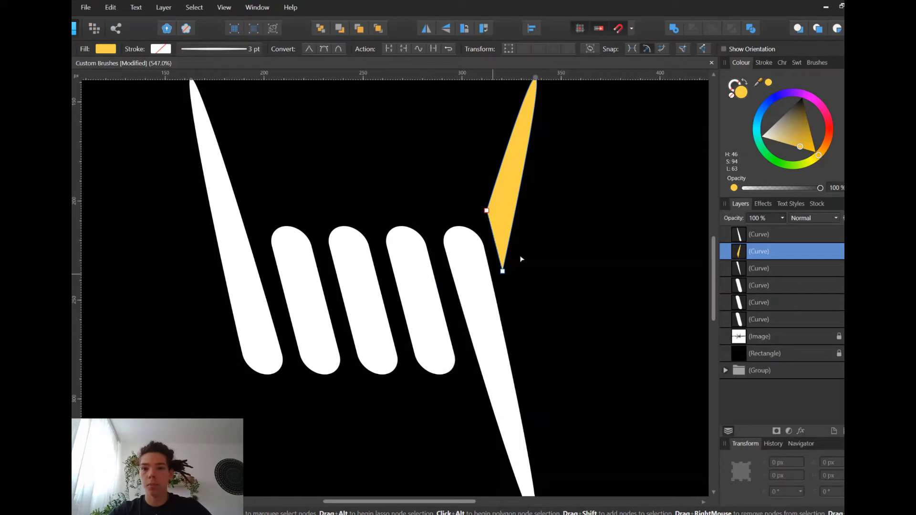
left_click_drag(788, 134, 439, 157)
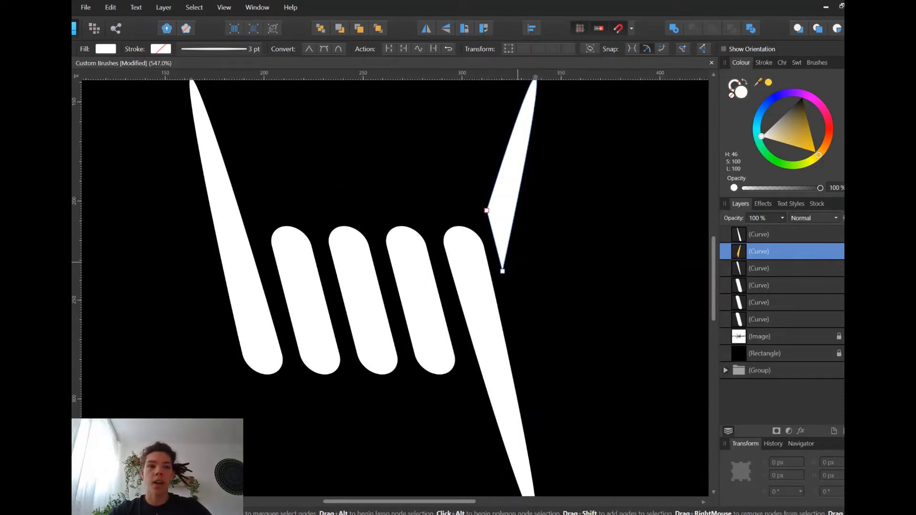
key("v")
key("ctrl+0")
- Move the short barb down against the last coil and nudge it into place
scroll(529, 242, "up", 2)
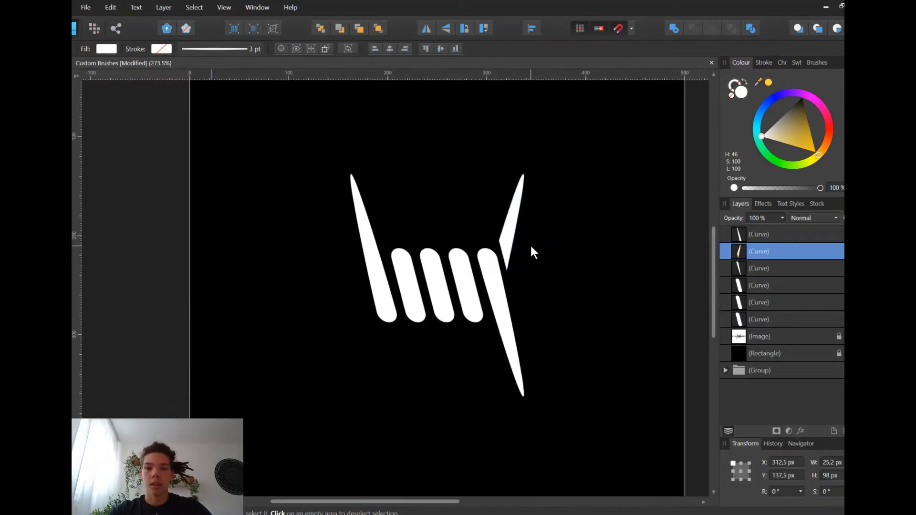
scroll(529, 246, "up", 3)
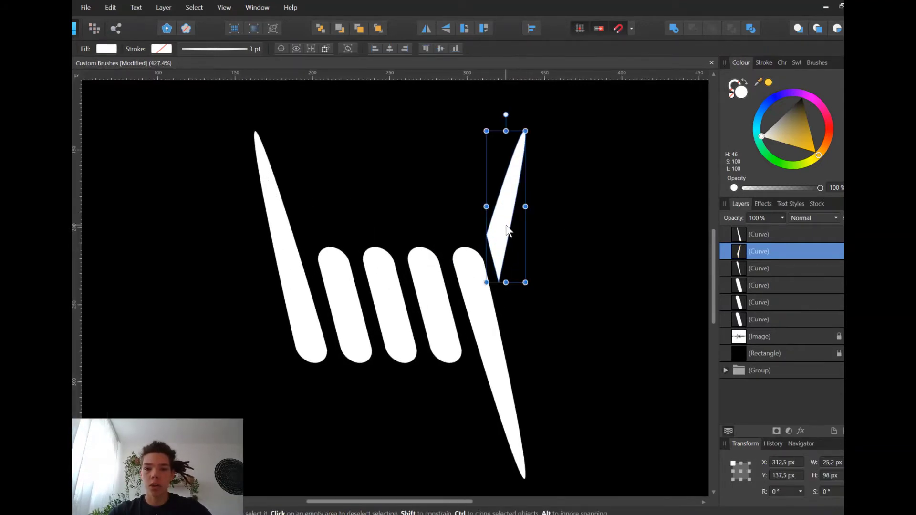
left_click_drag(506, 231, 511, 253, "ctrl")
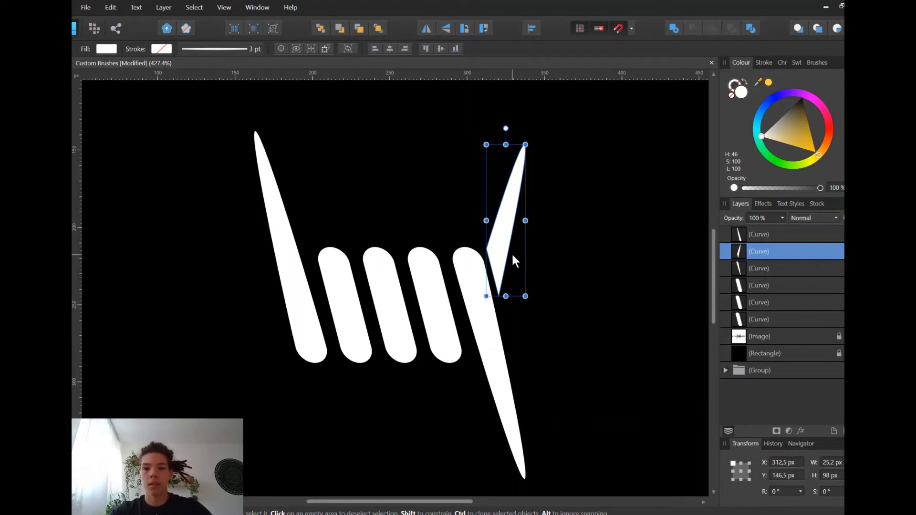
key("shift+Right")
key("shift+Right")
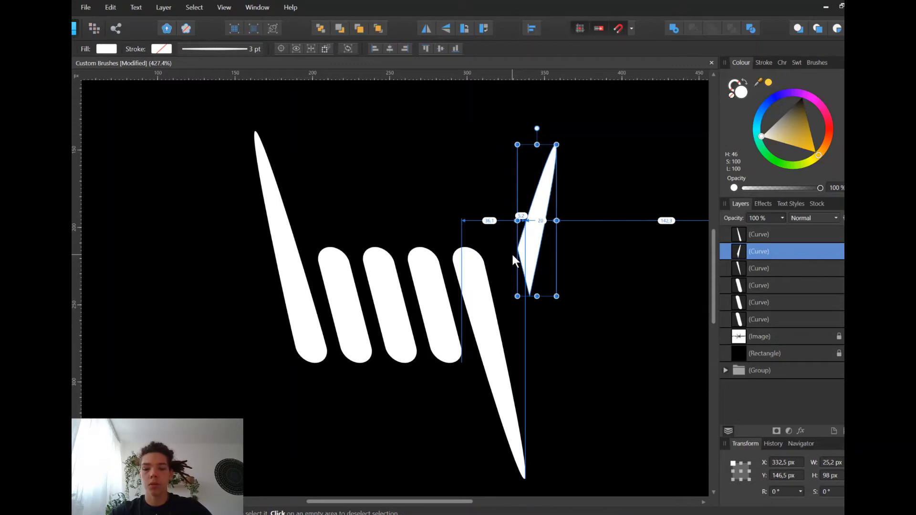
key("shift+Left")
key("Left")
key("Left")
key("Left")
key("Left")
key("Left")
key("Left")
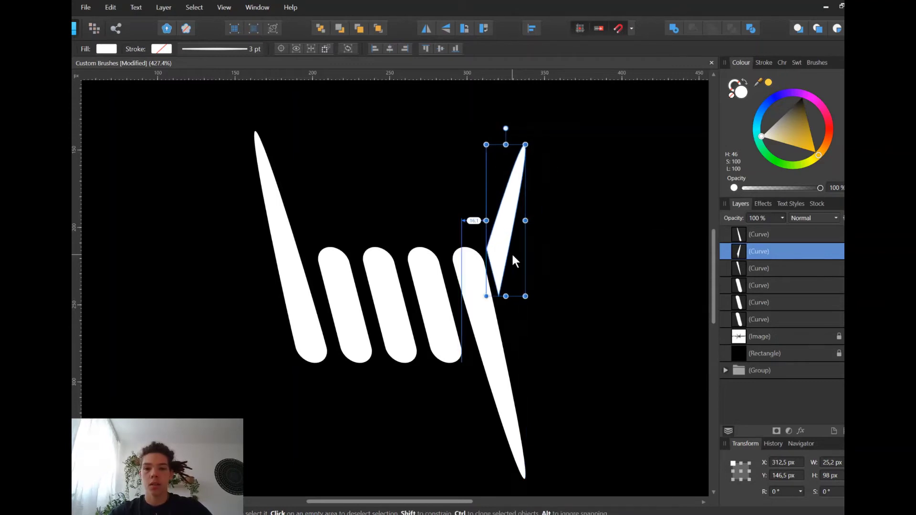
left_click(539, 278)
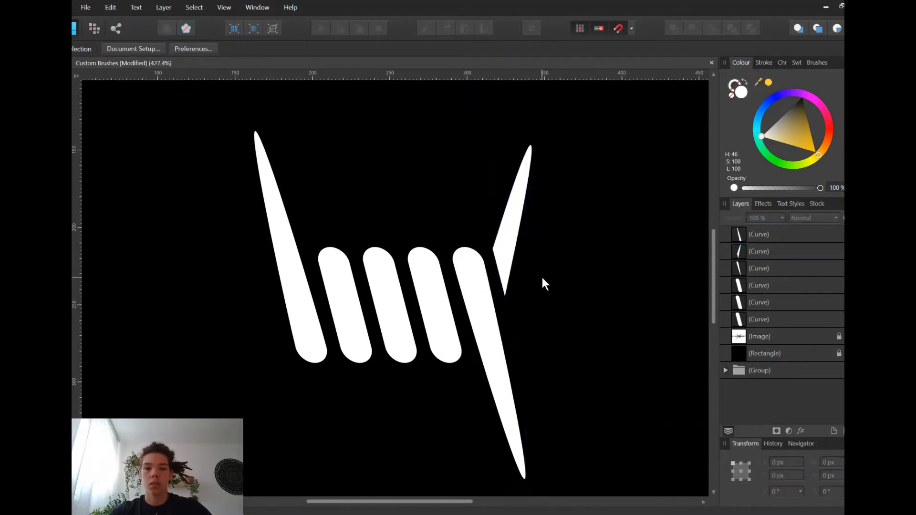
key("ctrl+0")
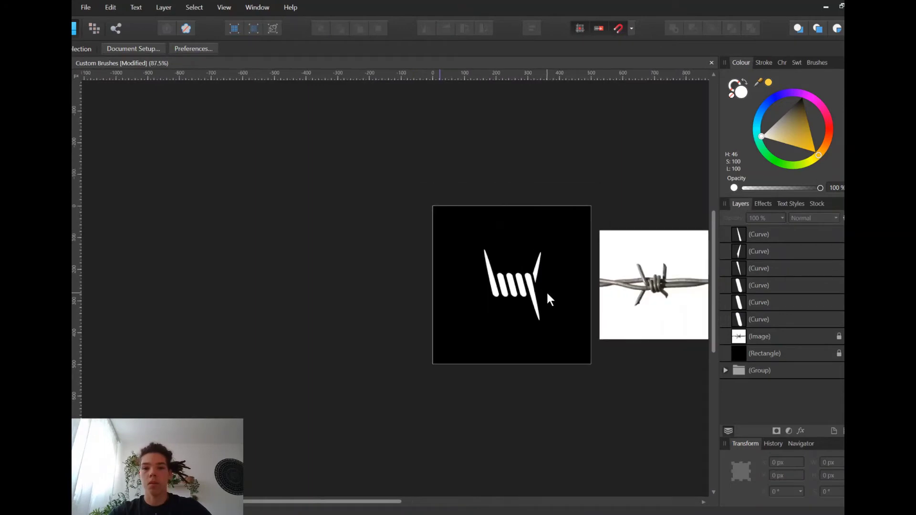
- Stretch the short right-hand barb taller to 107 px
scroll(545, 291, "up", 2)
scroll(546, 291, "up", 1)
scroll(546, 291, "down", 3)
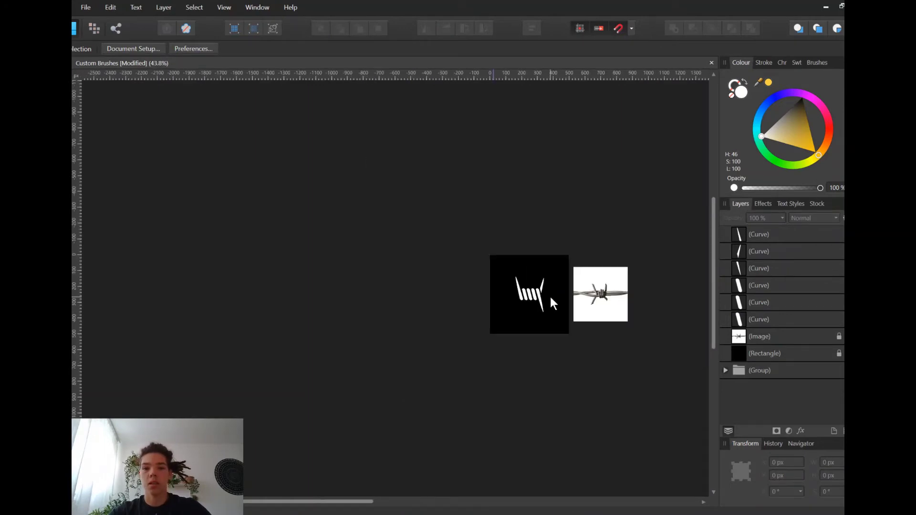
scroll(544, 292, "up", 2)
scroll(545, 294, "up", 2)
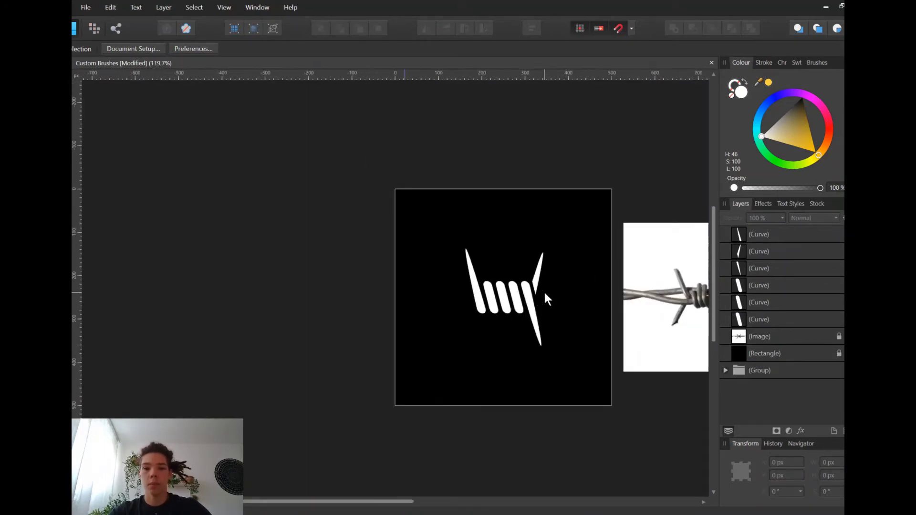
scroll(545, 294, "up", 1)
scroll(545, 293, "up", 1)
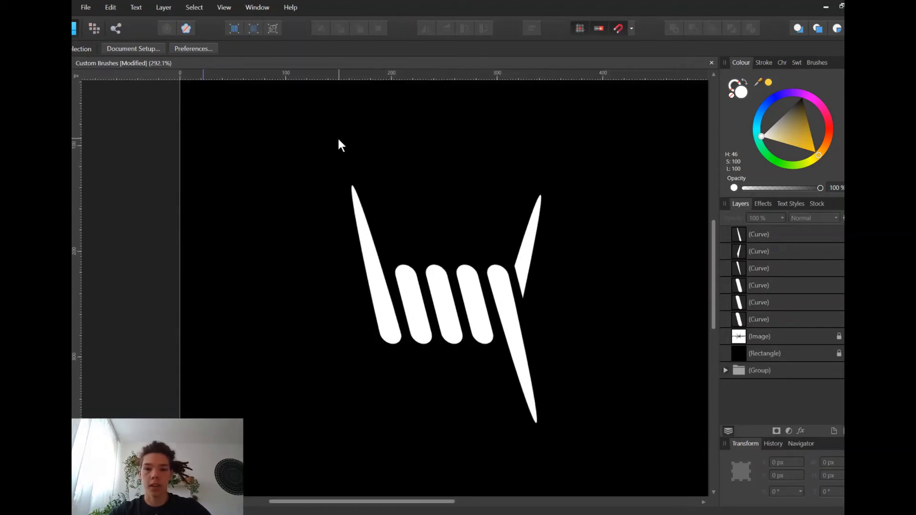
left_click_drag(308, 130, 615, 184)
left_click(529, 233)
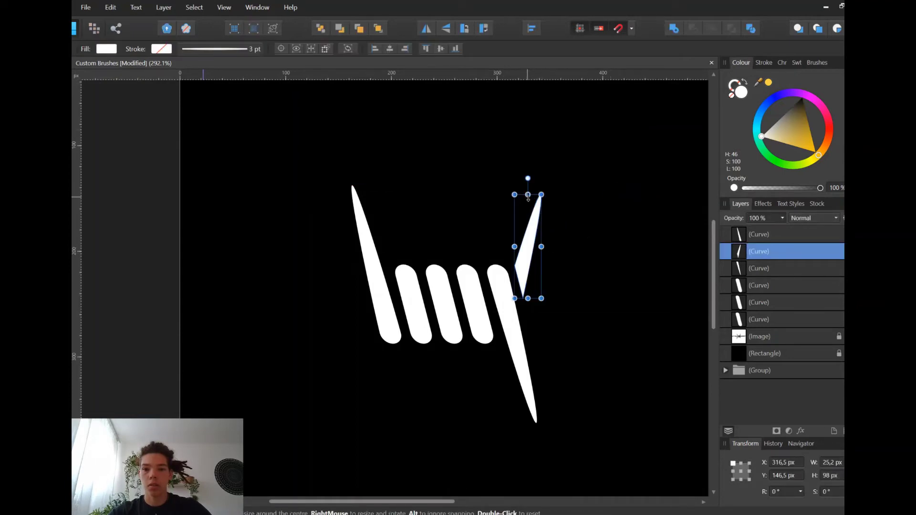
left_click_drag(528, 196, 528, 186)
left_click(562, 254)
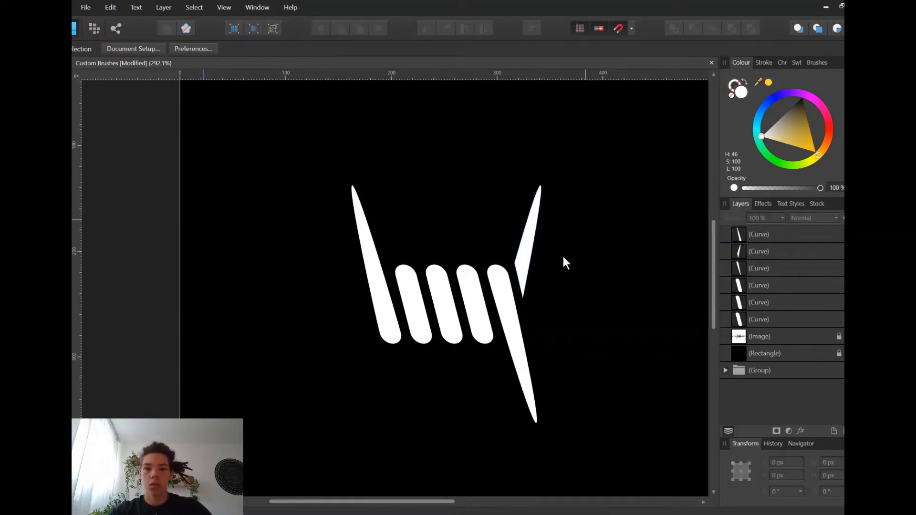
scroll(568, 261, "down", 3)
scroll(568, 261, "up", 2)
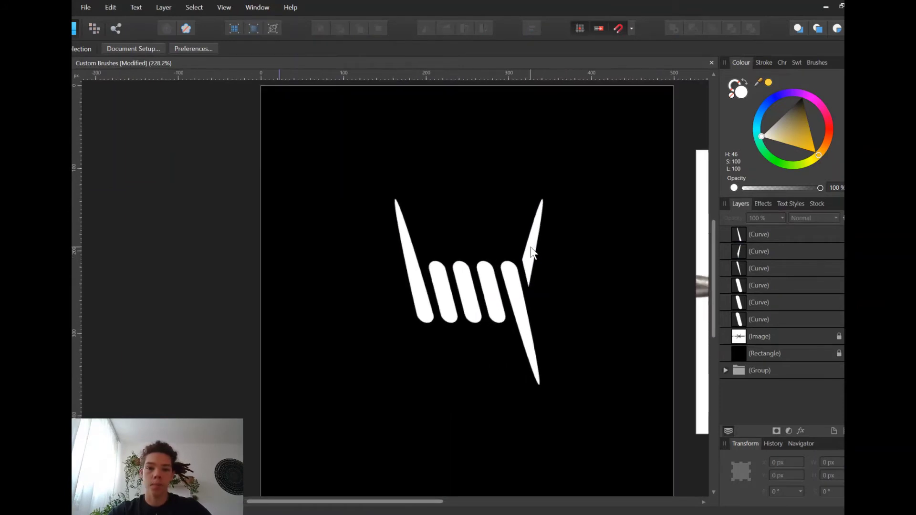
left_click(533, 249)
- Duplicate the 107 px barb, flip it both ways, and place it at the coil's lower left
key("ctrl+j")
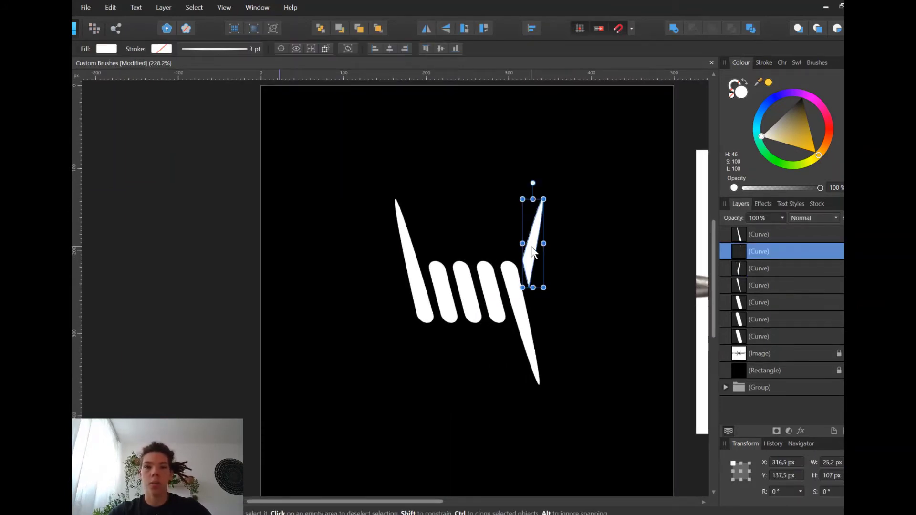
left_click(426, 29)
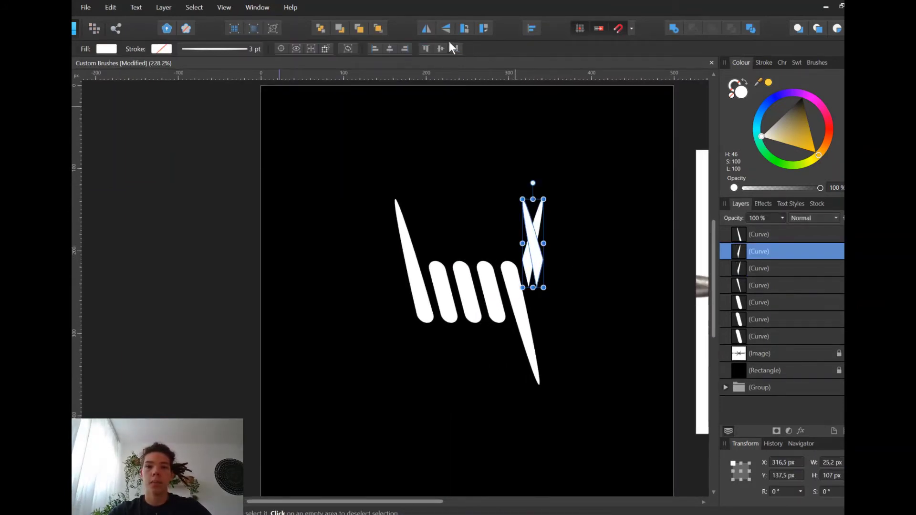
left_click(446, 28)
left_click_drag(533, 247, 402, 325)
key("shift+Right")
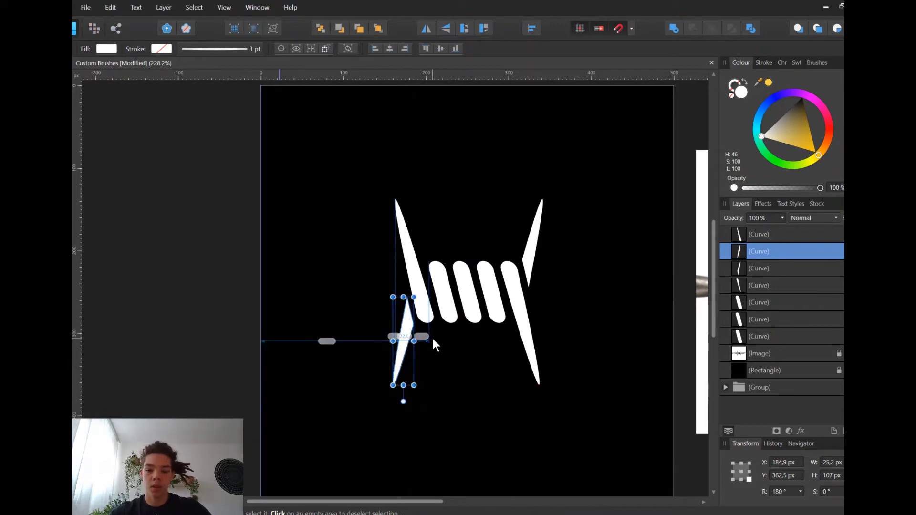
key("Left")
key("Left")
key("Left")
key("Left")
key("Left")
key("Up")
key("Up")
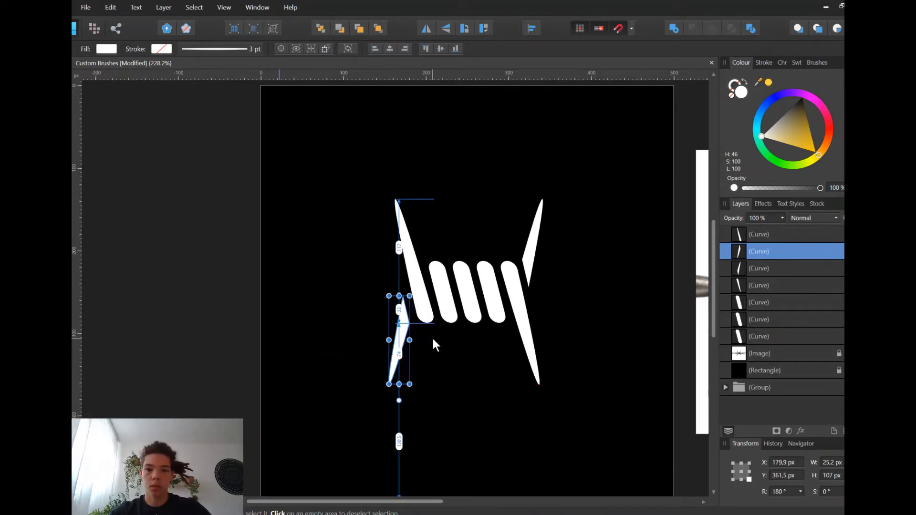
- Squash the seven wire curves shorter, to 205 px
left_click(548, 311)
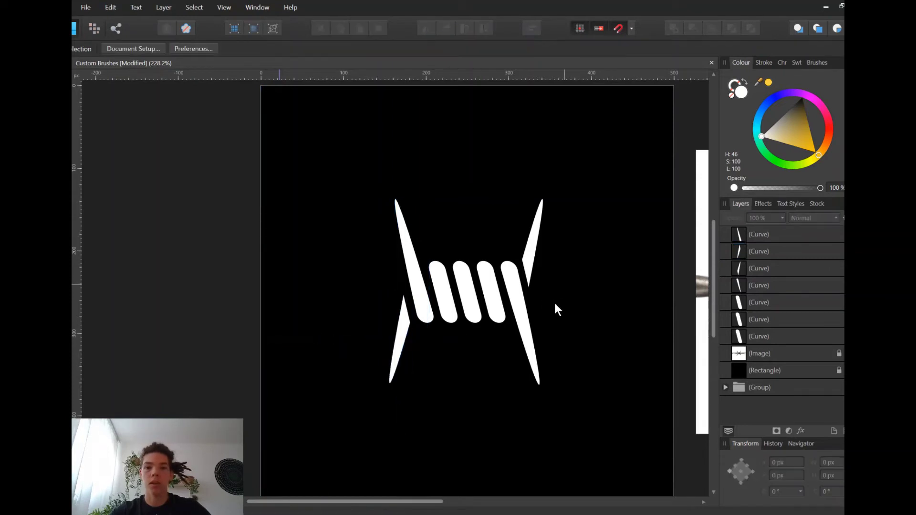
scroll(546, 334, "down", 5)
scroll(536, 344, "up", 3)
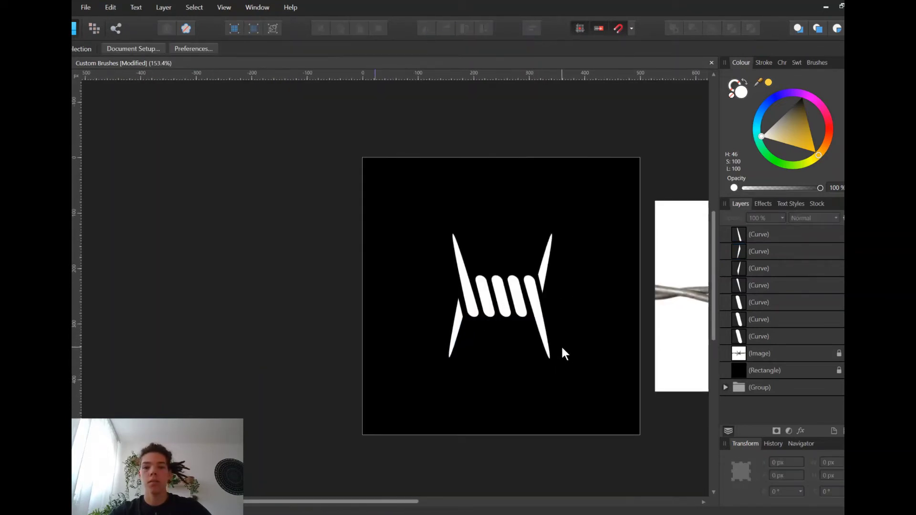
left_click_drag(623, 386, 370, 204)
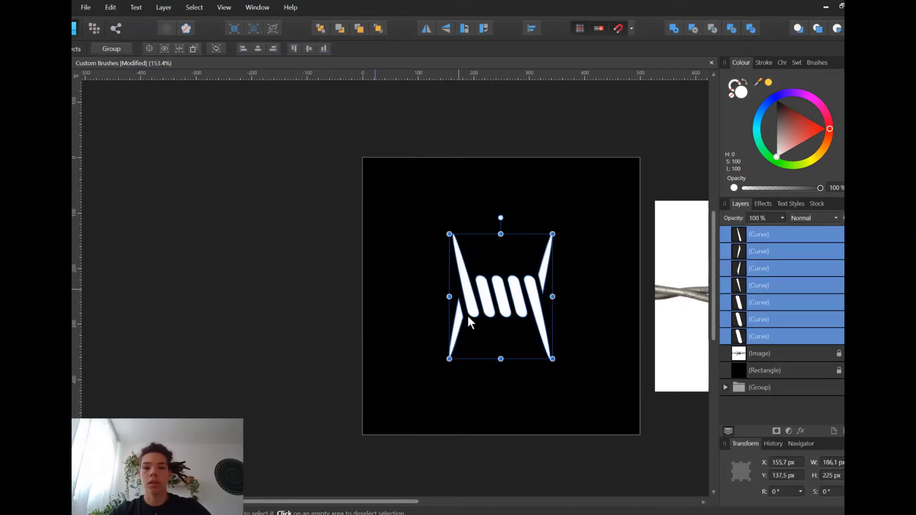
left_click_drag(500, 359, 500, 342)
left_click(526, 366)
- Group all seven wire curves into a single group with Ctrl+G
scroll(527, 367, "down", 3)
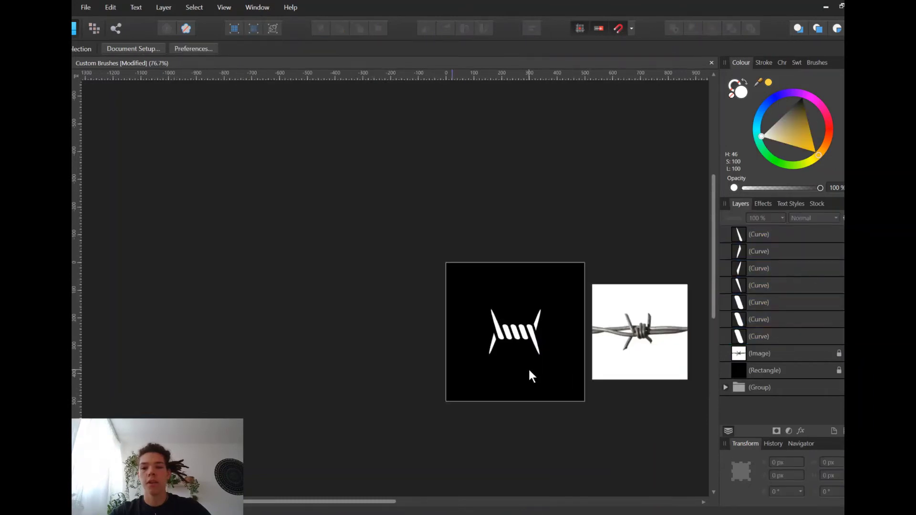
scroll(530, 369, "up", 4)
left_click_drag(599, 367, 334, 187)
key("ctrl+g")
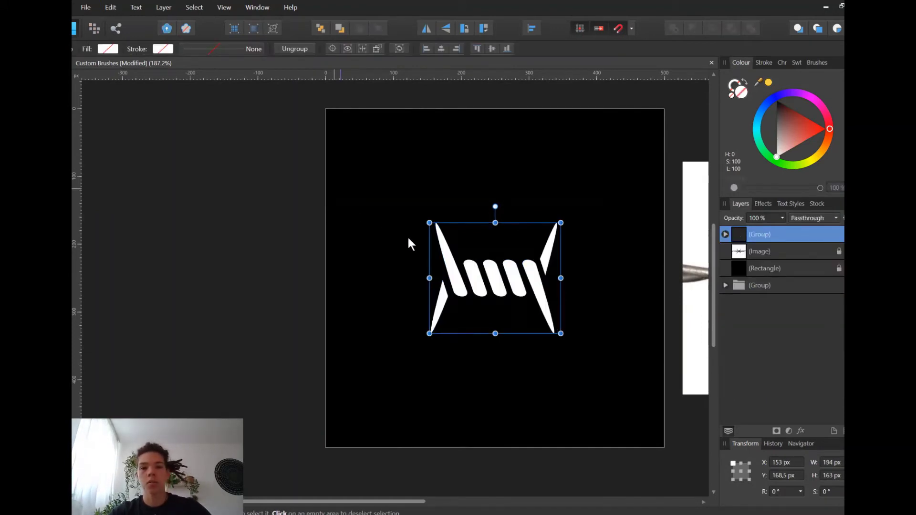
left_click(531, 29)
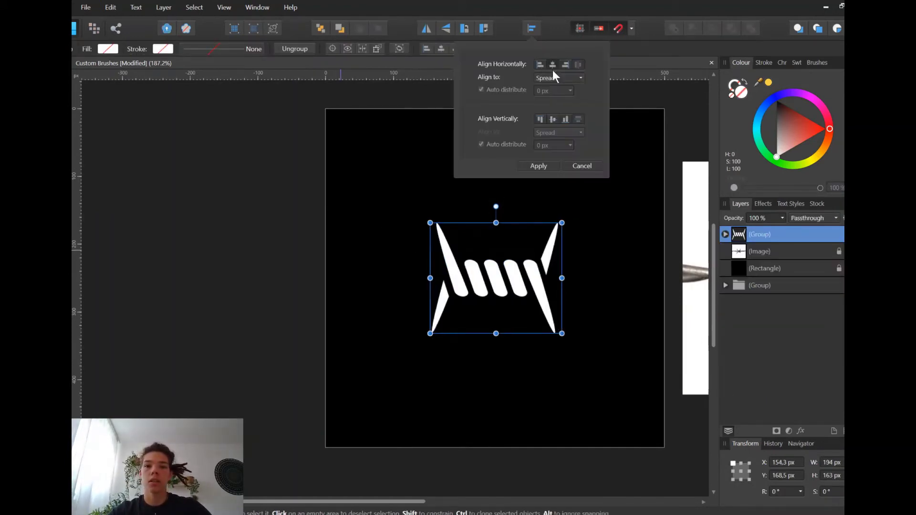
left_click(534, 349)
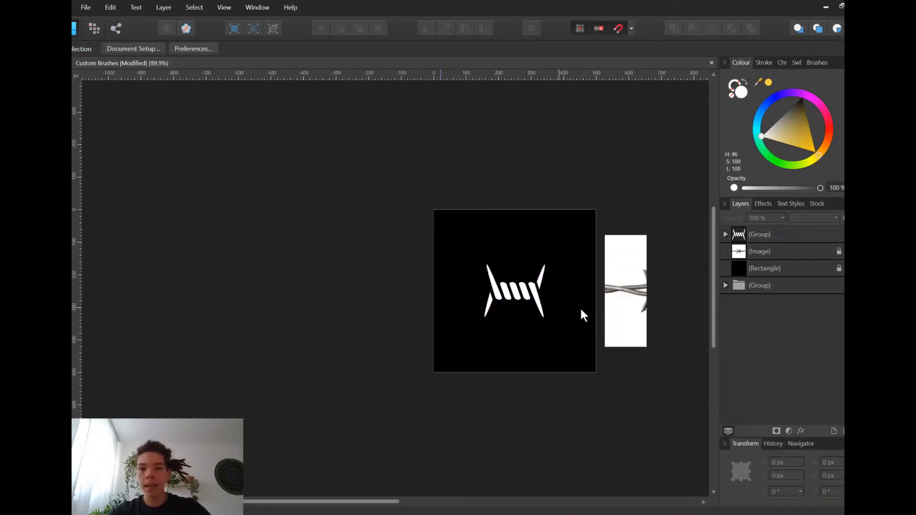
scroll(572, 309, "down", 3)
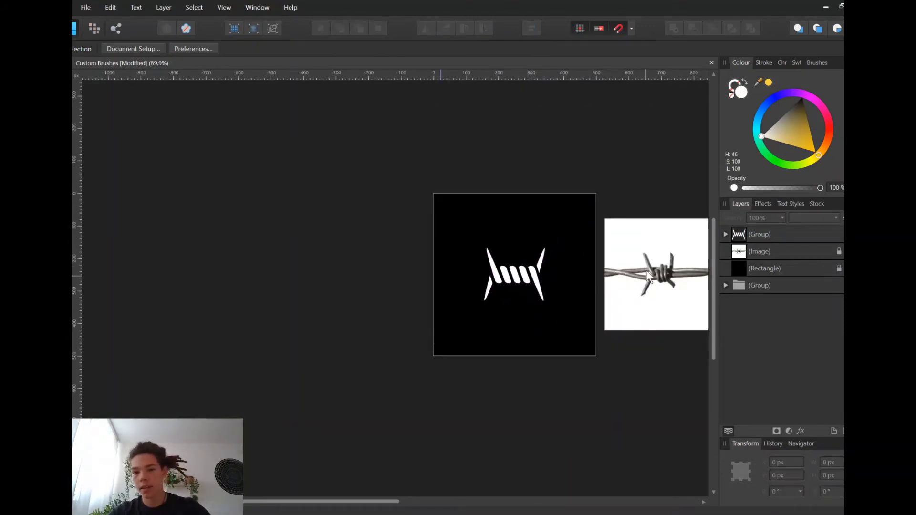
scroll(540, 269, "up", 3)
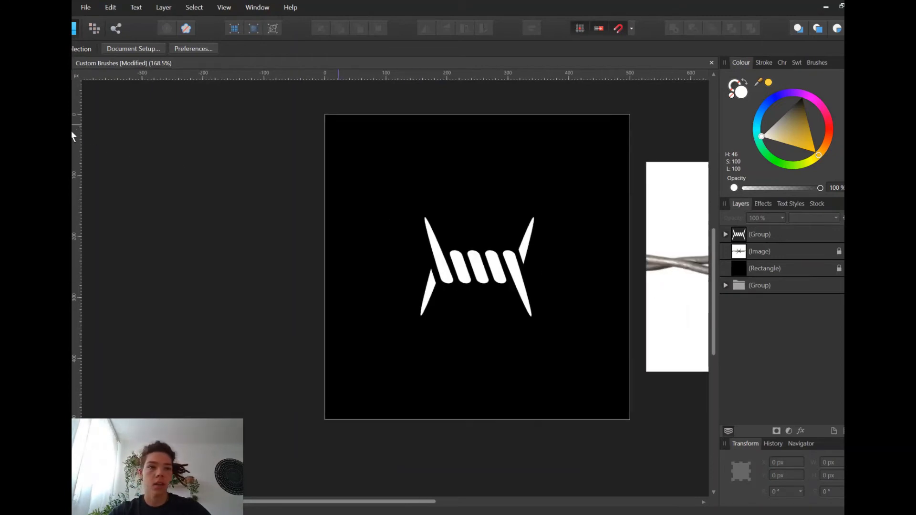
- Draw a straight line with the Pen tool running right from the barb
key("p")
scroll(592, 285, "up", 1)
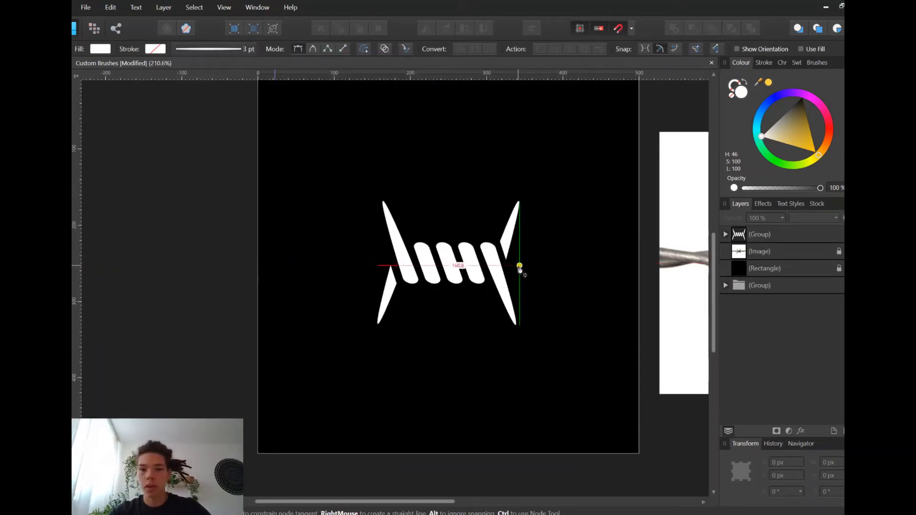
left_click(519, 266)
left_click(652, 266)
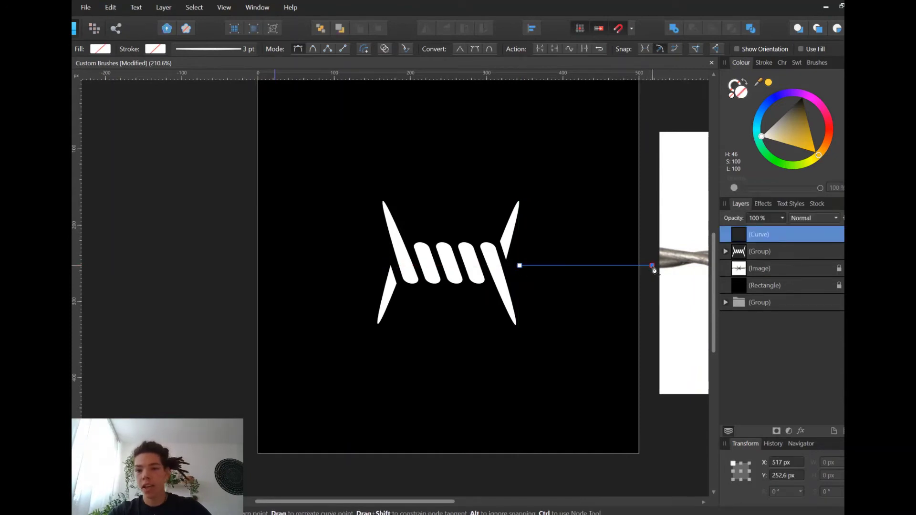
- Make the line's stroke white and give it a pressure profile tapering both ends
left_click(737, 90)
left_click(762, 63)
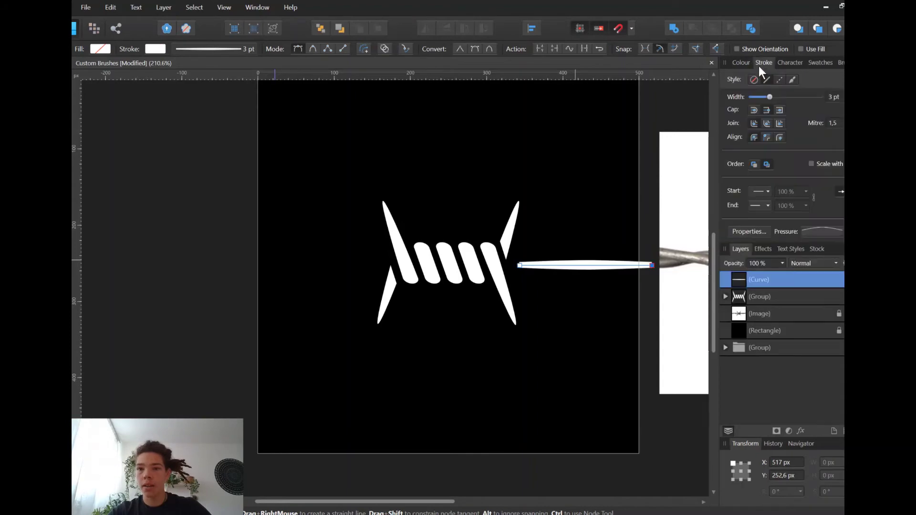
left_click(819, 232)
mouse_move(839, 280)
left_mouse_down()
mouse_move(839, 233)
mouse_move(842, 291)
left_mouse_up()
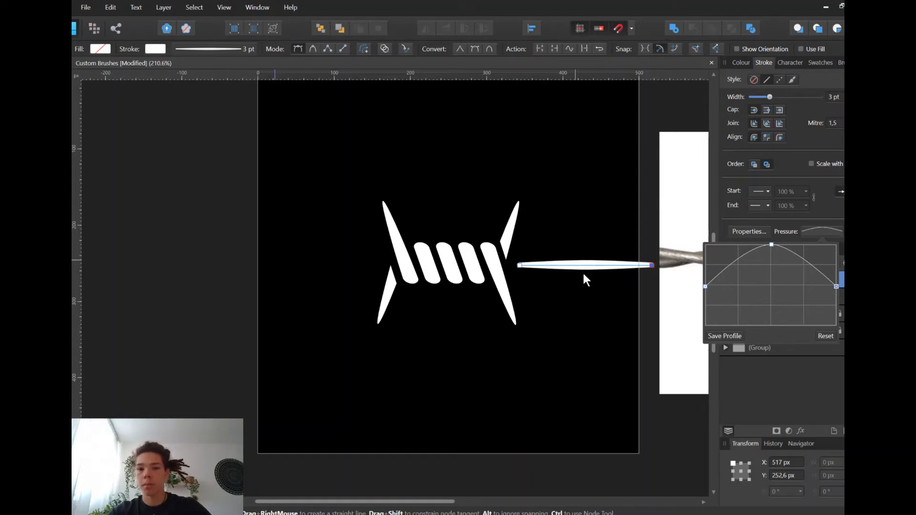
scroll(587, 280, "up", 2)
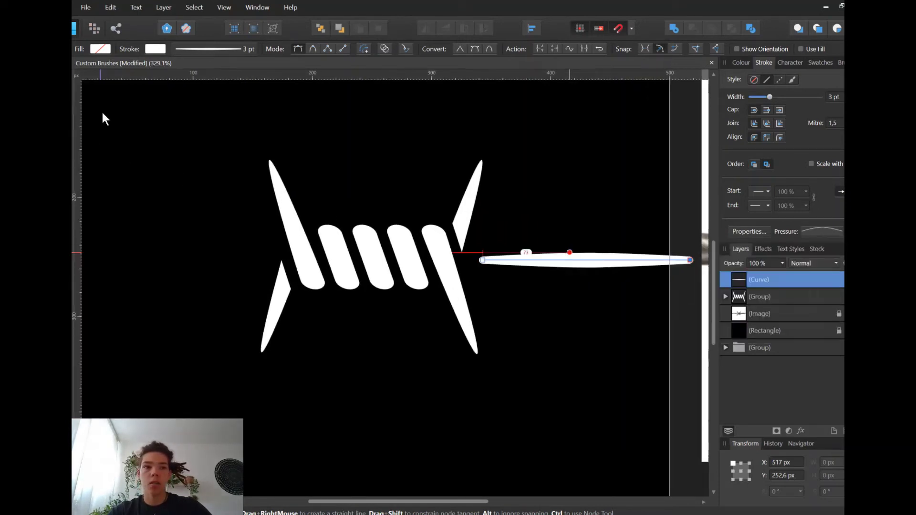
- Bend the line into an arc, duplicate and flip it, then align both arcs on the barb's middle
key("a")
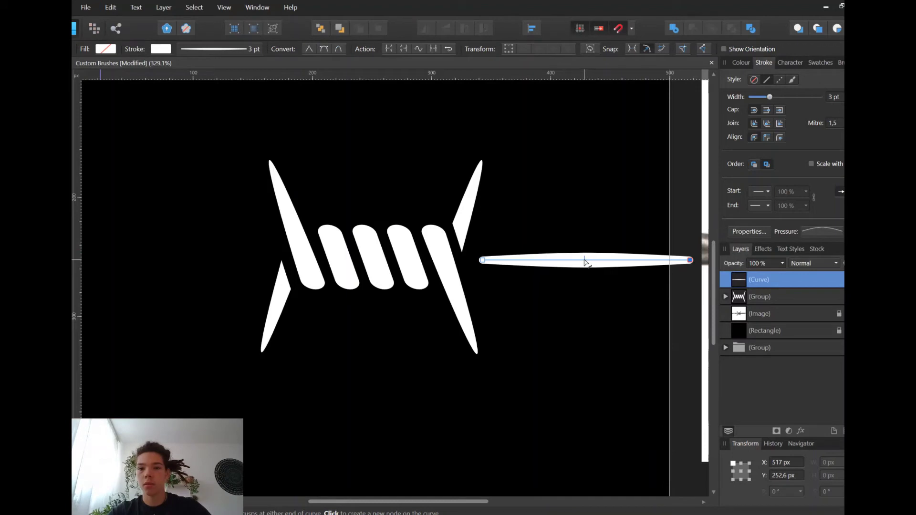
left_click_drag(584, 261, 582, 245)
key("v")
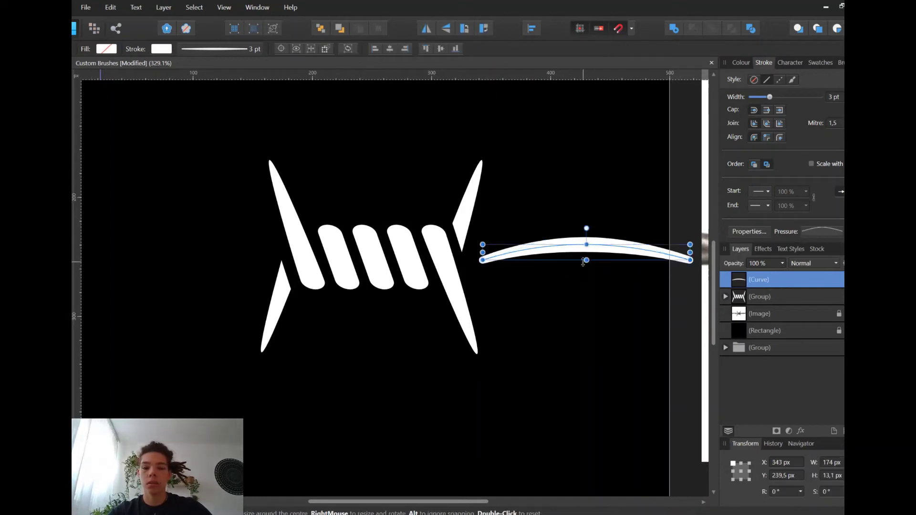
key("ctrl+j")
left_click(446, 28)
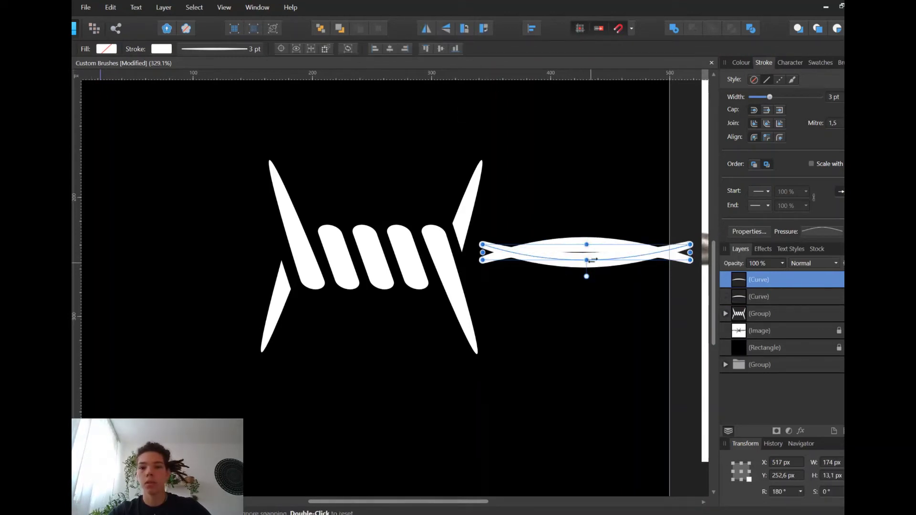
left_click_drag(592, 258, 598, 273)
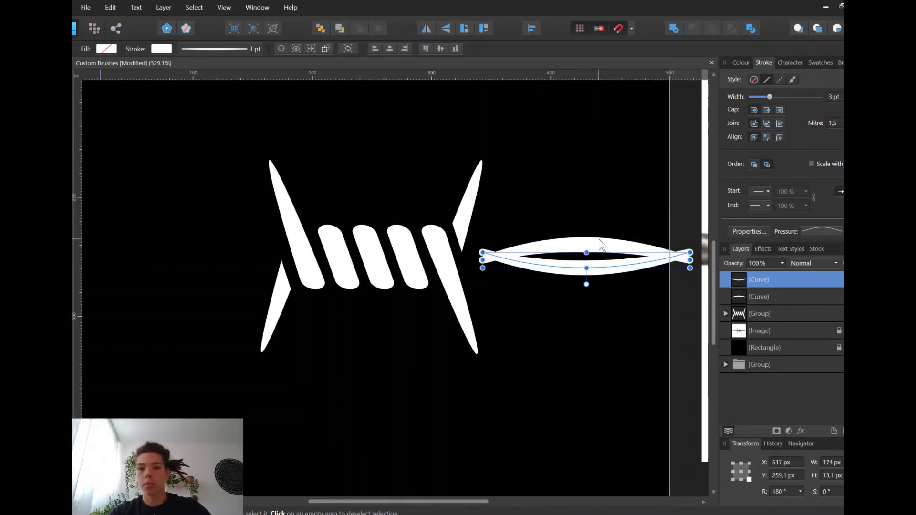
left_click(599, 245, "shift")
left_click_drag(590, 258, 584, 254)
scroll(592, 302, "down", 3)
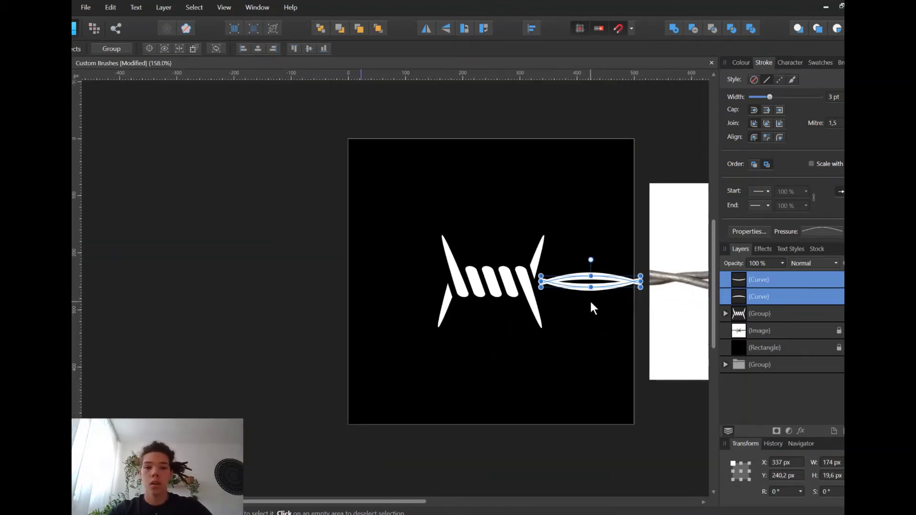
- Group the two arcs into a strand and place a copy against the barb's left side
key("ctrl+g")
key("ctrl+j")
left_click_drag(611, 292, 410, 290)
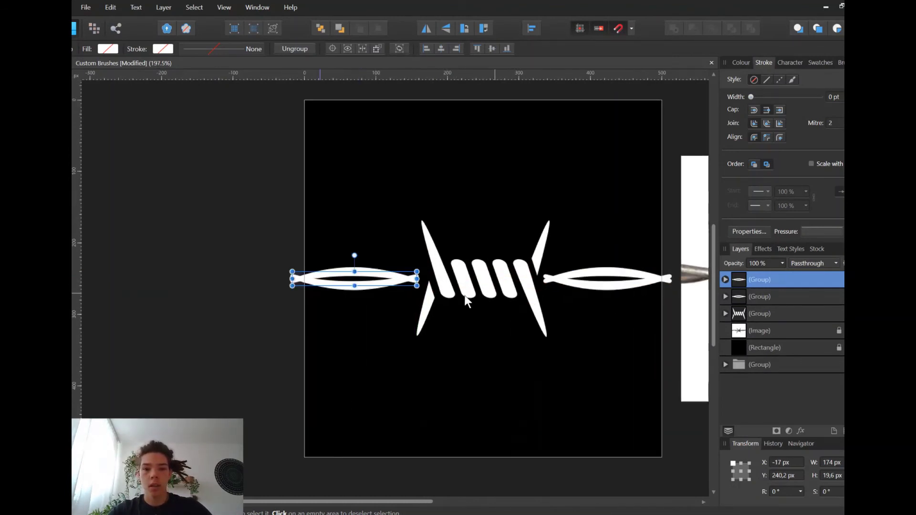
scroll(479, 290, "up", 2)
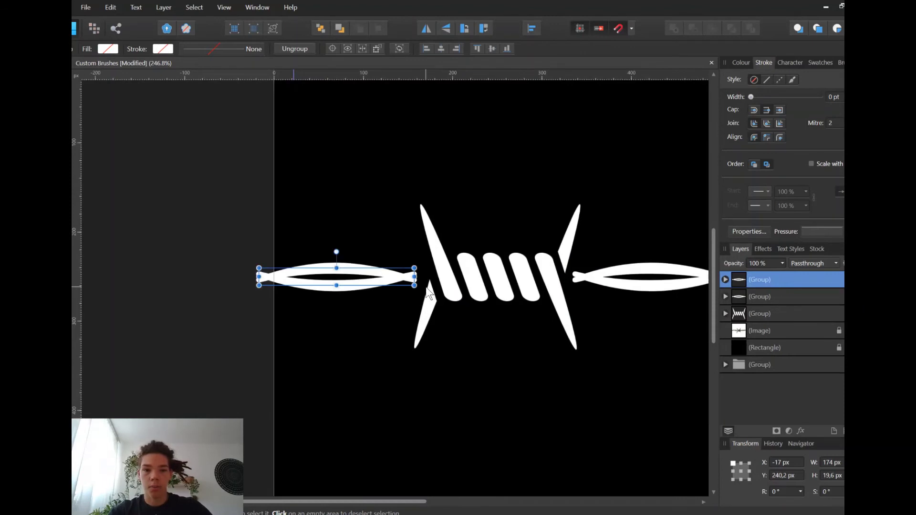
left_click_drag(414, 286, 425, 286)
- Select both strands and centre the whole wire on the artboard
left_click(623, 284, "shift")
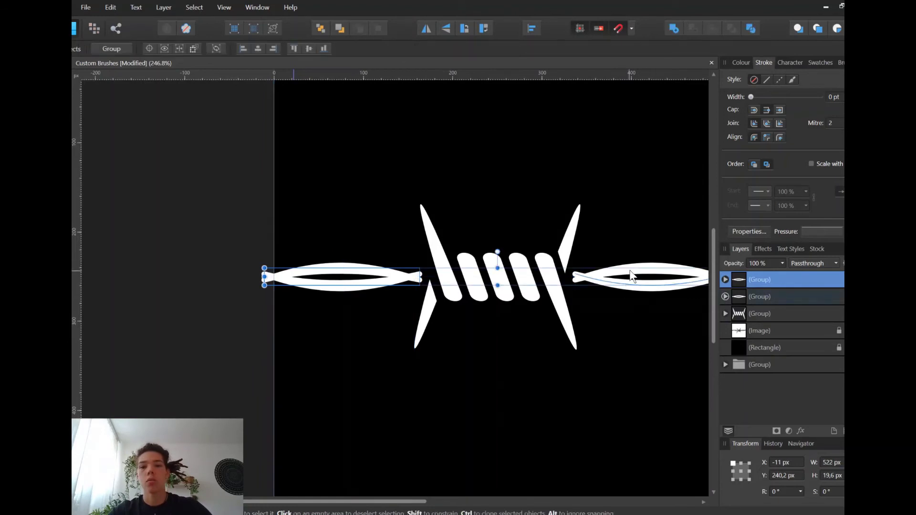
scroll(630, 276, "down", 3)
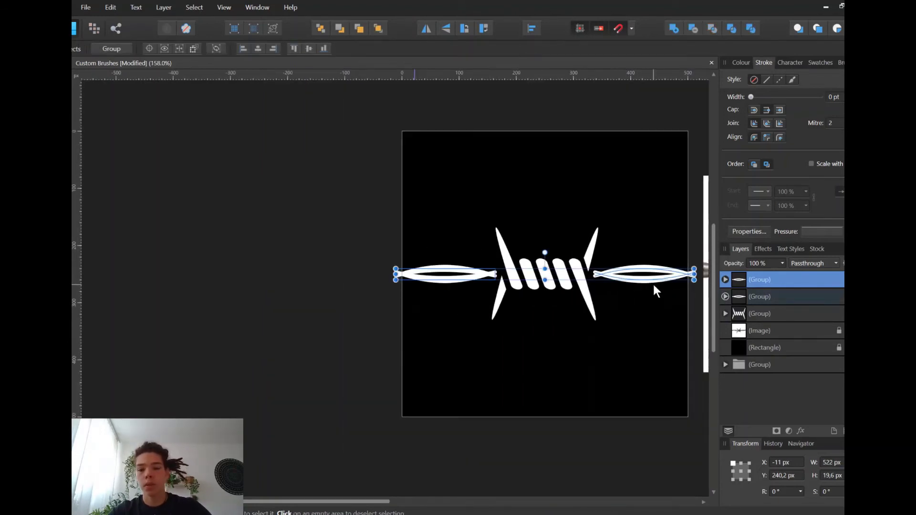
scroll(653, 289, "up", 1)
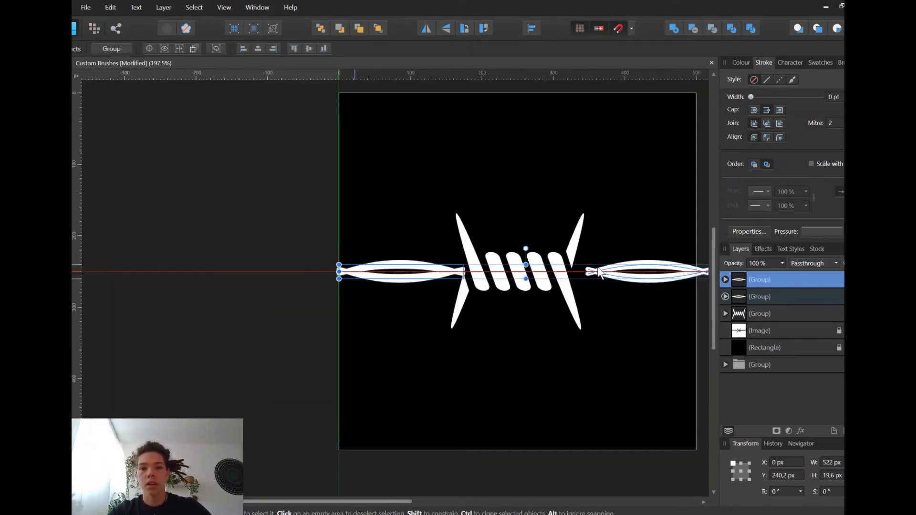
left_click_drag(596, 272, 593, 272)
left_click(690, 281)
scroll(332, 273, "up", 4)
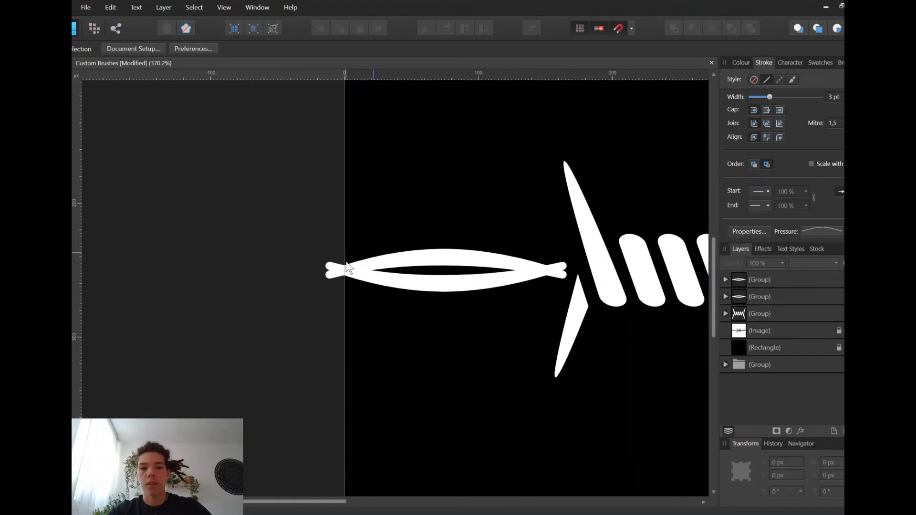
- Export the artboard as a PNG named 'Tutorial Barbwire Piece' to the desktop
scroll(347, 267, "down", 4)
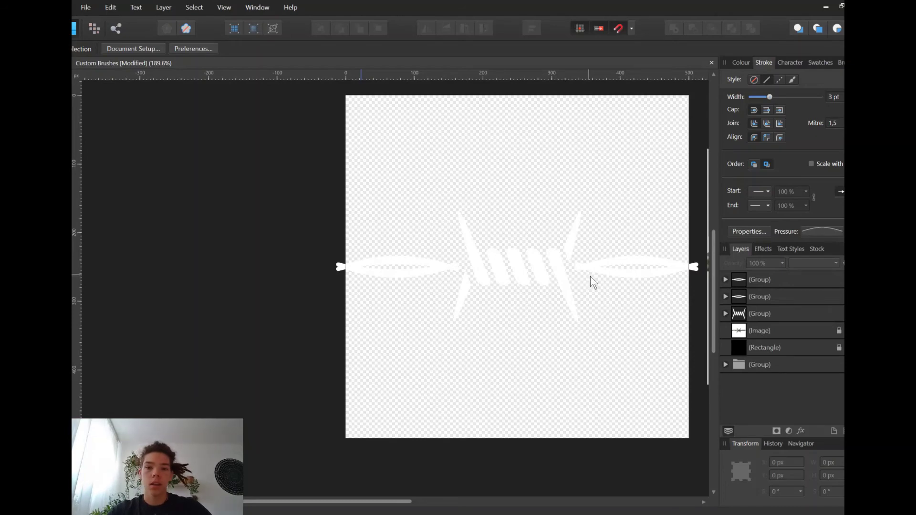
scroll(596, 279, "right", 4)
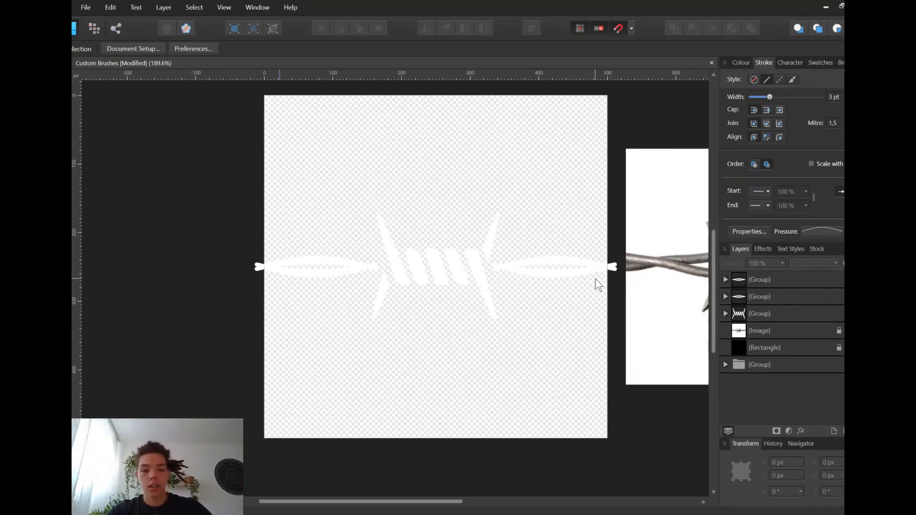
key("ctrl+shift+alt+w")
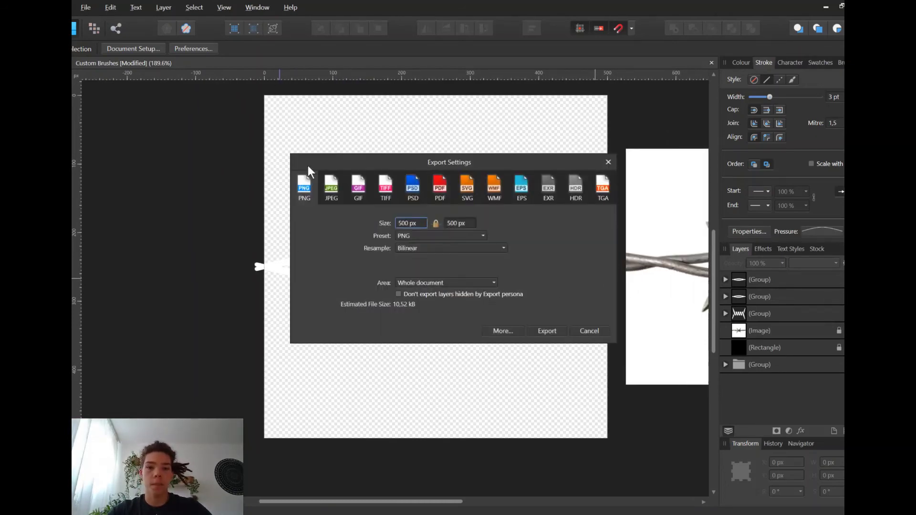
left_click(551, 330)
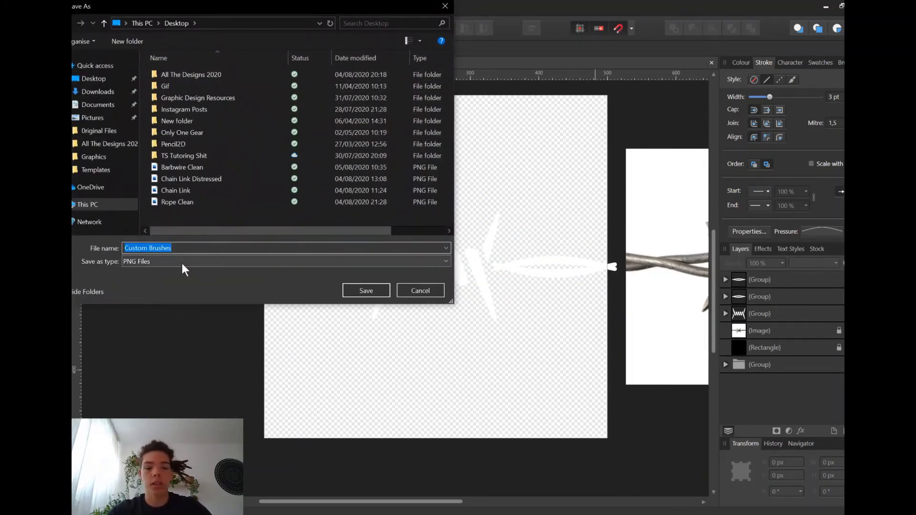
type("Tutorial")
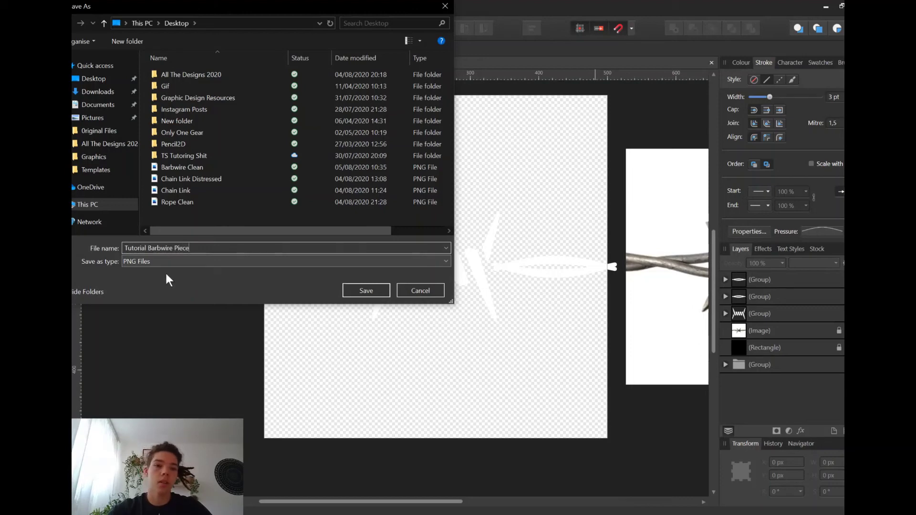
left_click(348, 291)
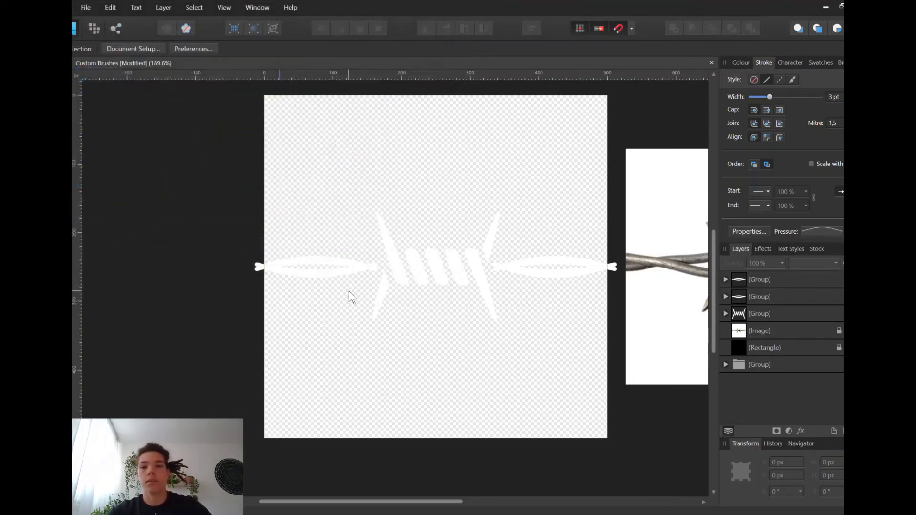
- Group the barb and both strands into one piece and bring back the black background
left_click(785, 312)
left_click(784, 284, "shift")
key("ctrl+g")
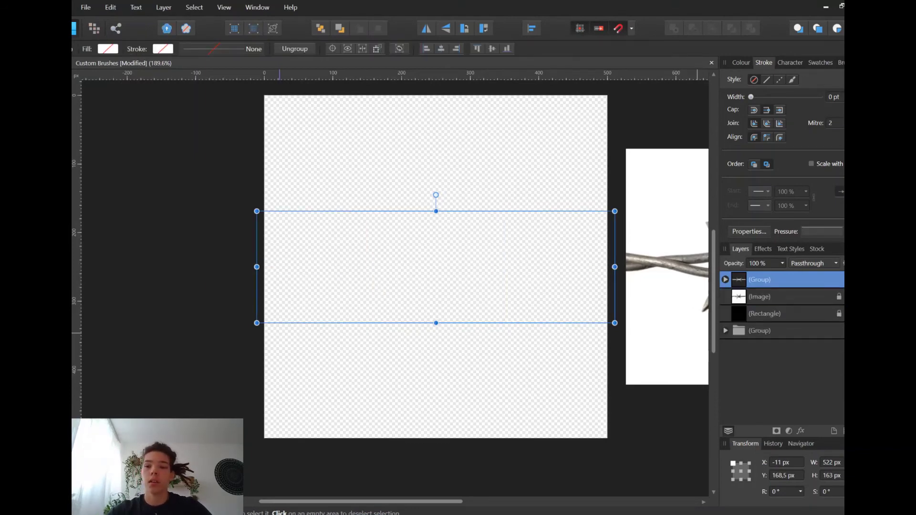
left_click(102, 321)
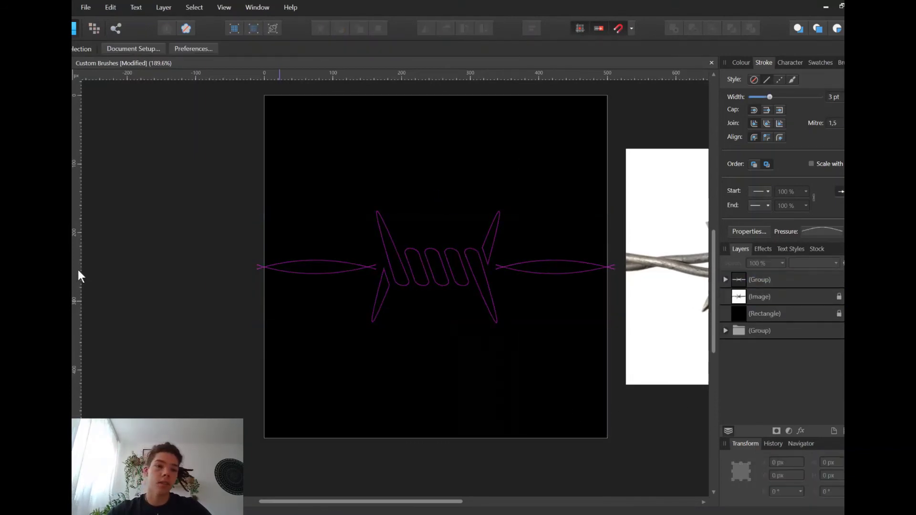
- Draw a white S-shaped curve from the artboard's lower left up toward its top
key("p")
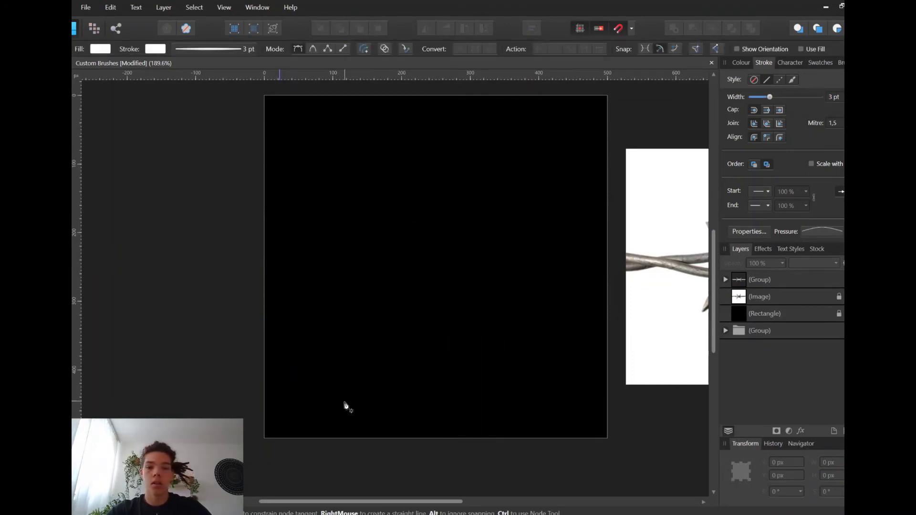
left_click_drag(344, 402, 357, 424)
left_click_drag(368, 231, 448, 202)
left_click_drag(490, 141, 488, 94)
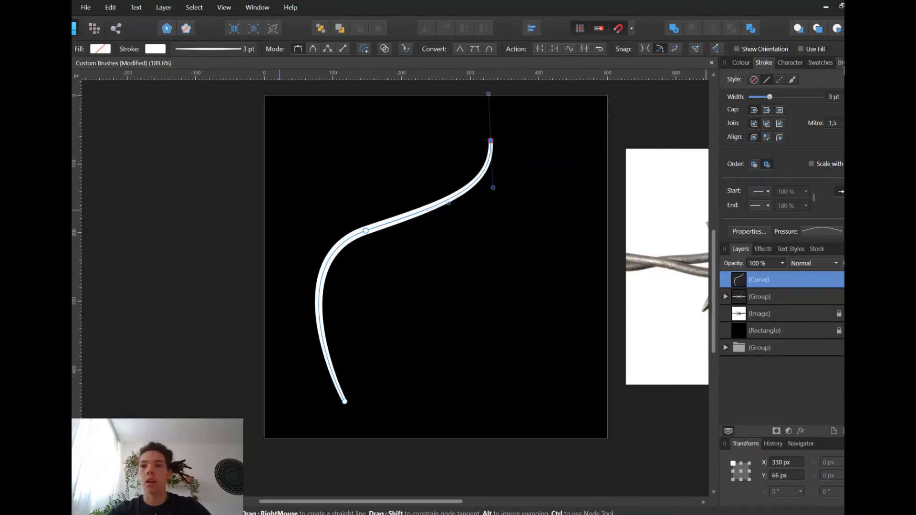
left_click(841, 63)
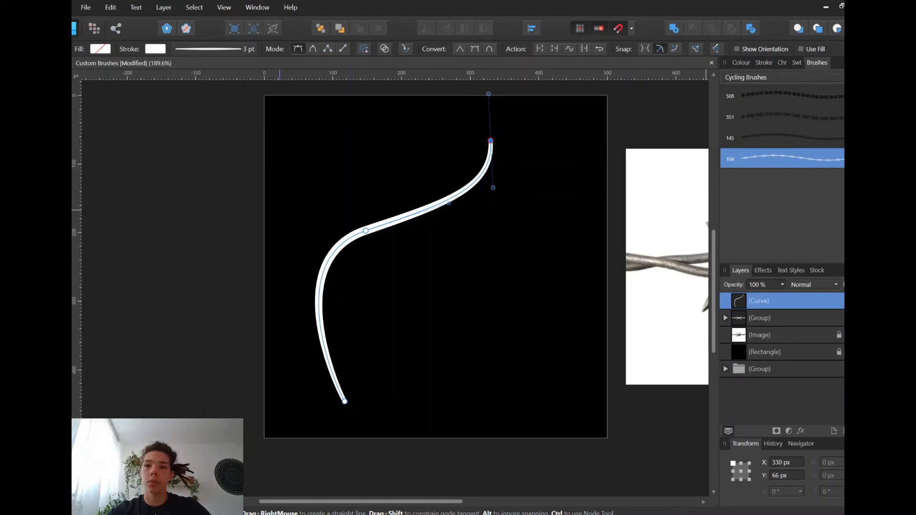
- Create an image brush from the Tutorial Barbwire Piece PNG and apply it to the S-curve
left_click(841, 77)
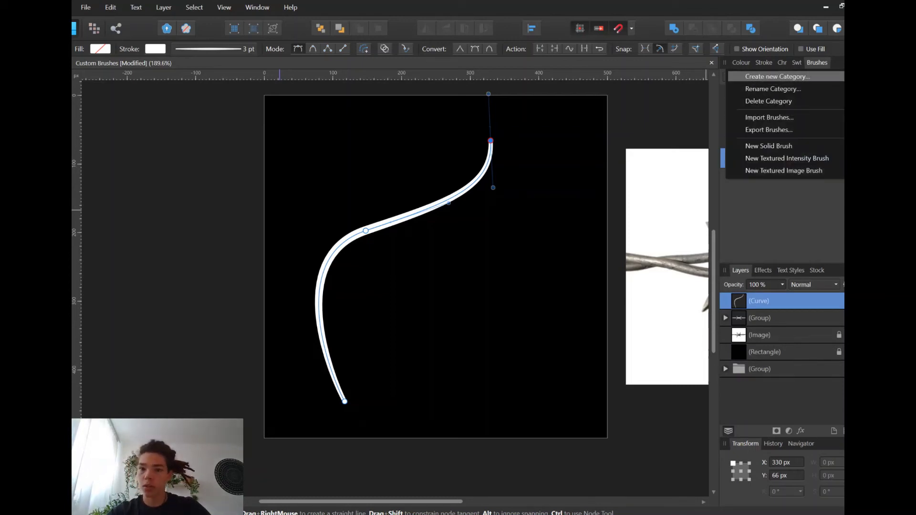
left_click(787, 170)
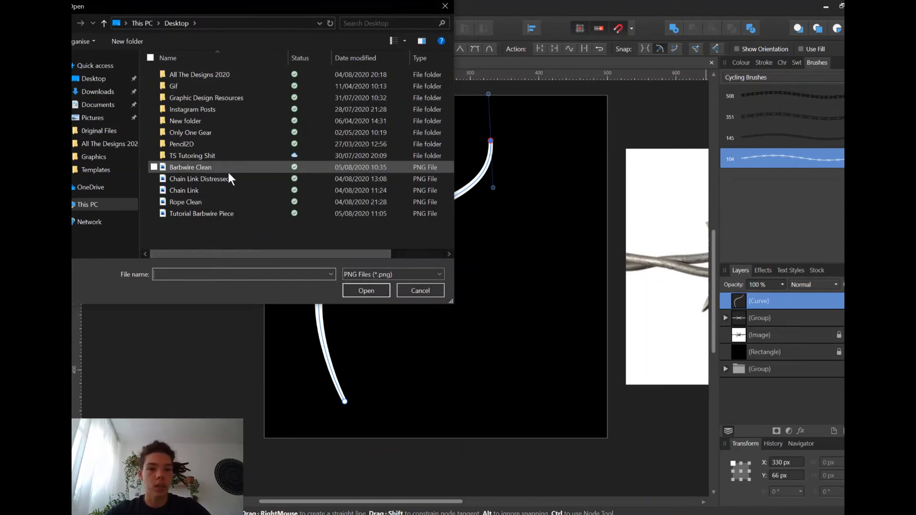
double_click(225, 215)
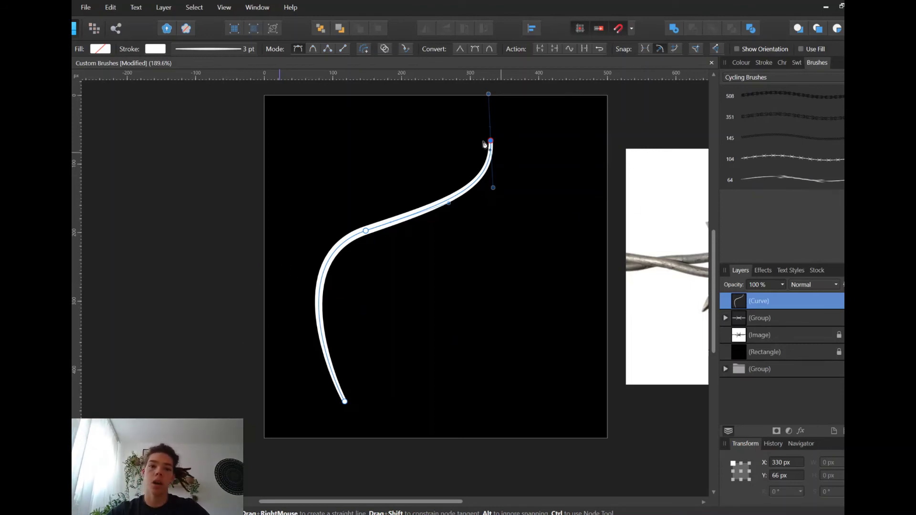
left_click(786, 181)
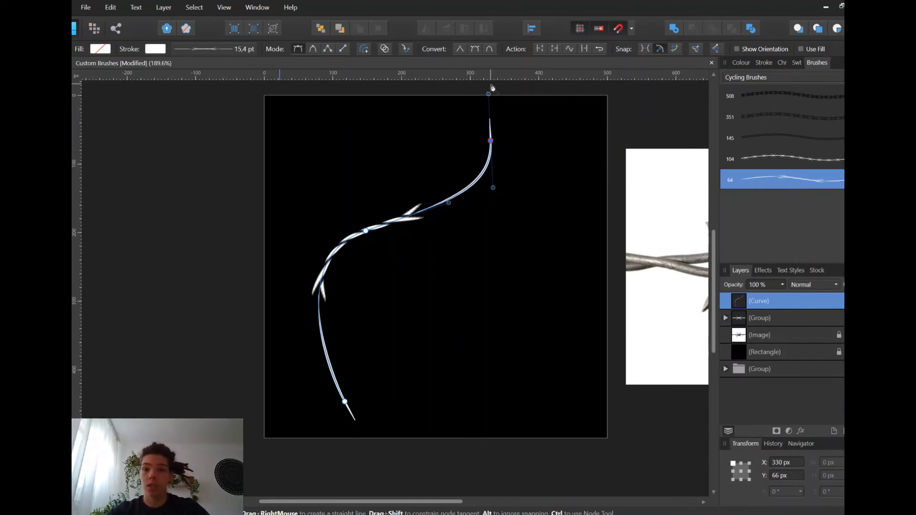
- Edit the barbwire brush so its body repeats, with a brush width of 84.3 px
right_click(772, 181)
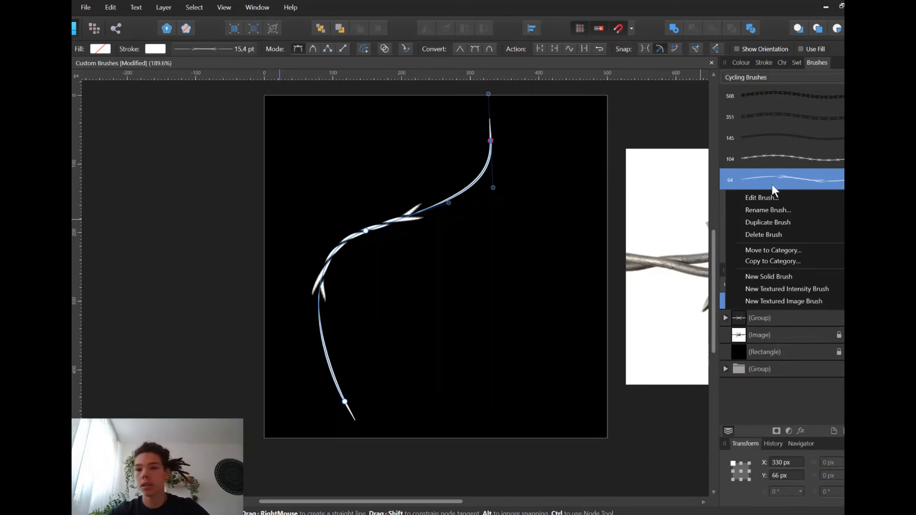
left_click(779, 198)
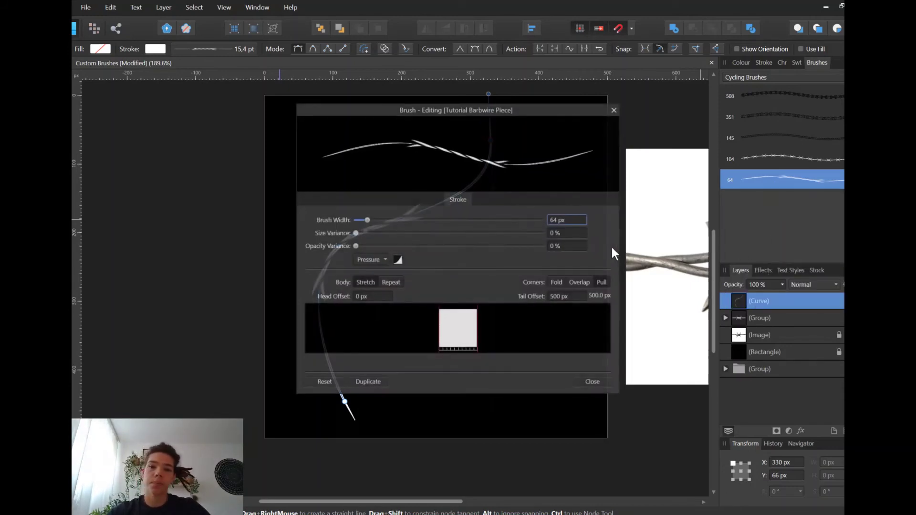
mouse_move(530, 113)
left_mouse_down()
mouse_move(691, 184)
mouse_move(766, 121)
left_mouse_up()
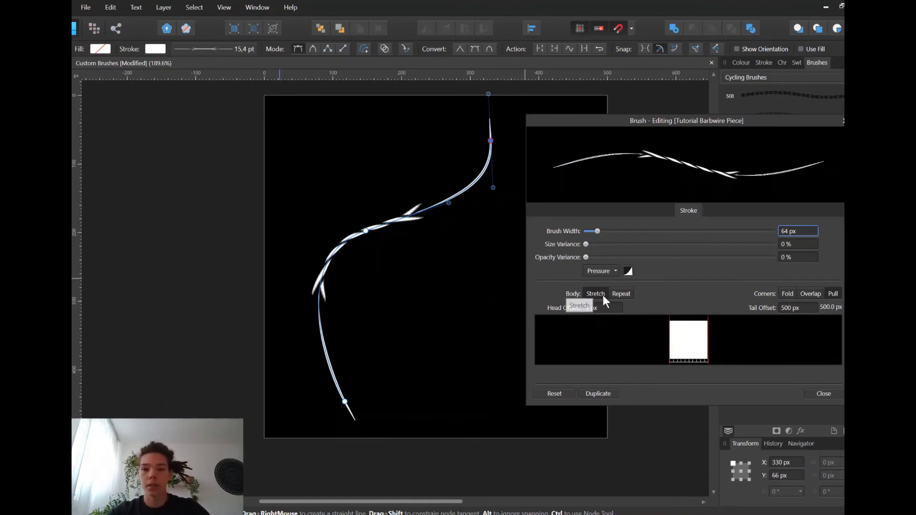
left_click(619, 294)
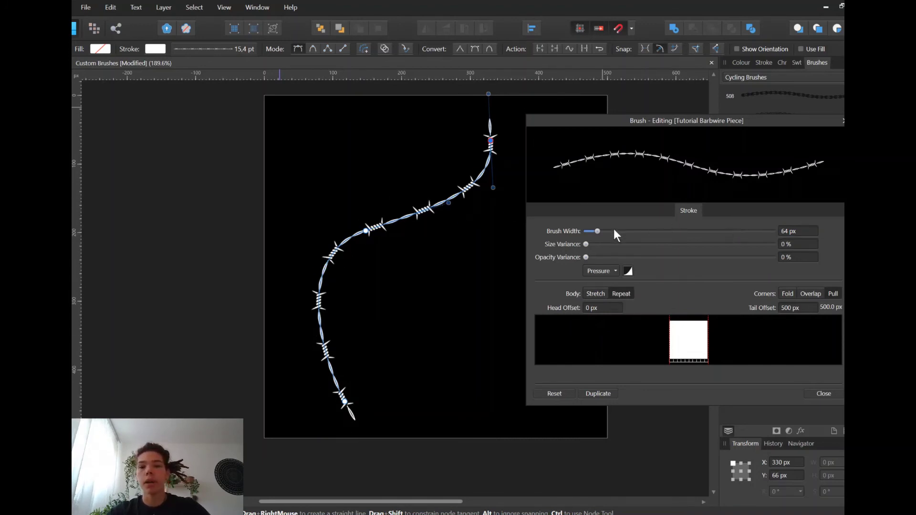
mouse_move(602, 233)
left_mouse_down()
mouse_move(622, 231)
mouse_move(599, 234)
left_mouse_up()
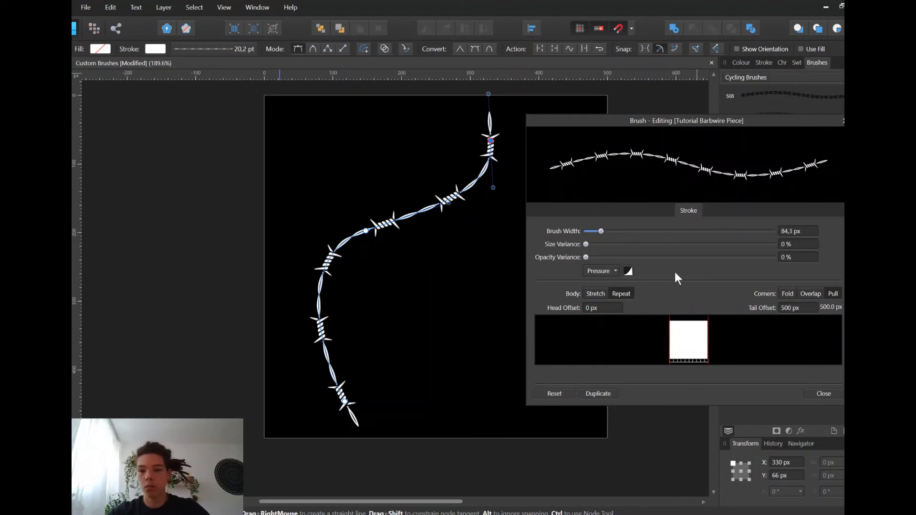
scroll(357, 235, "up", 6)
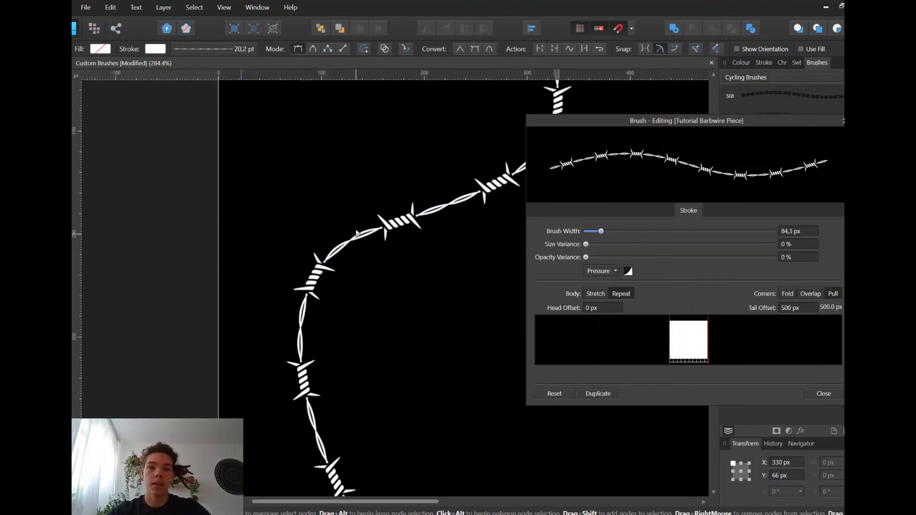
- Return to the Pen tool and pan around to inspect the barbed-wire curve's nodes
key("p")
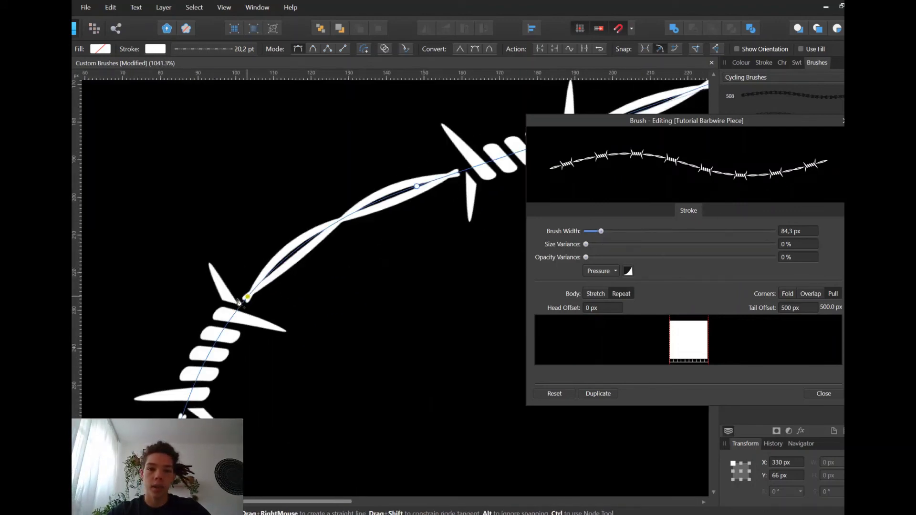
scroll(457, 175, "down", 3)
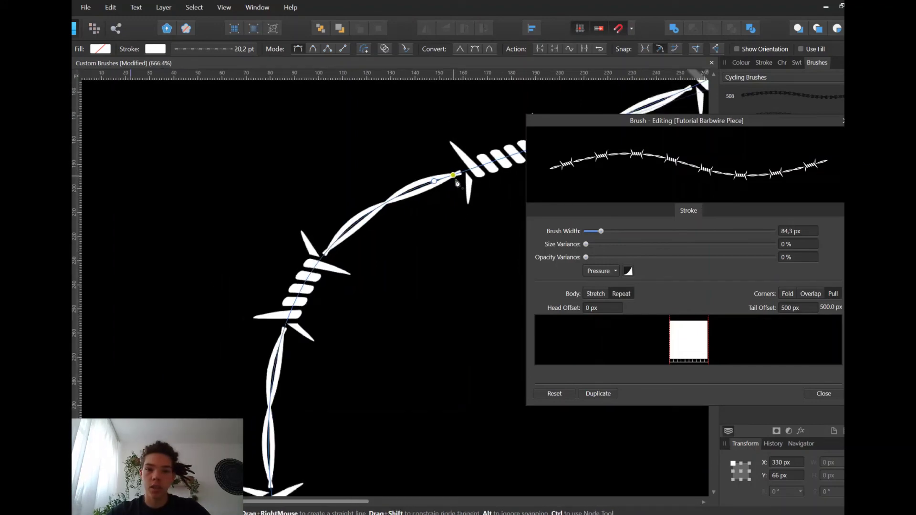
key("ctrl")
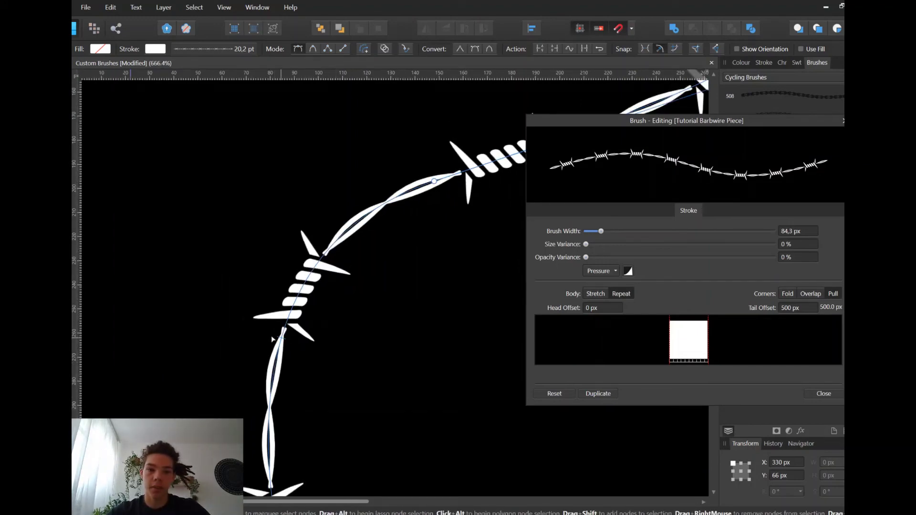
scroll(462, 219, "down", 10)
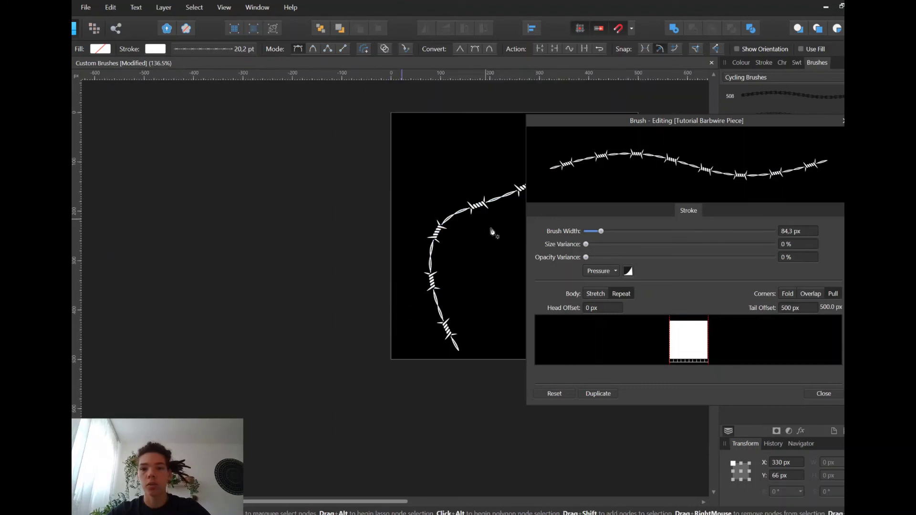
scroll(503, 231, "left", 1)
scroll(504, 233, "right", 3)
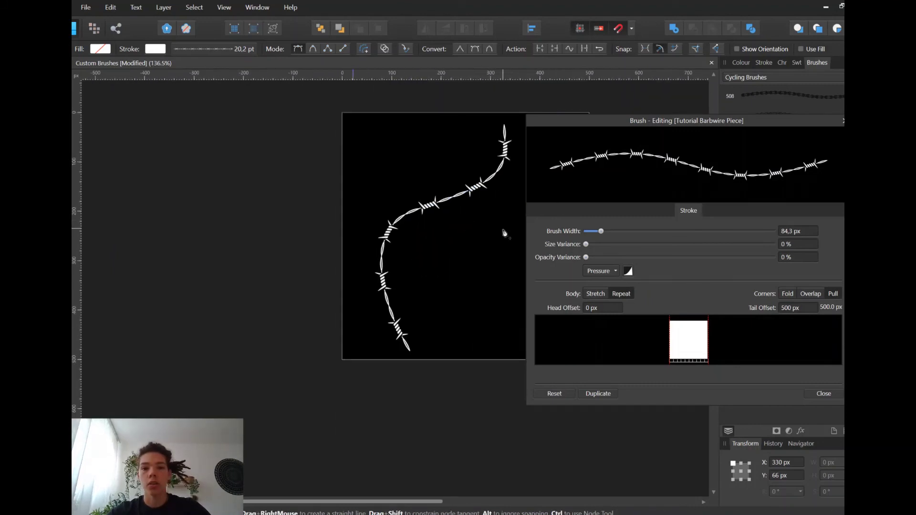
scroll(504, 233, "right", 4)
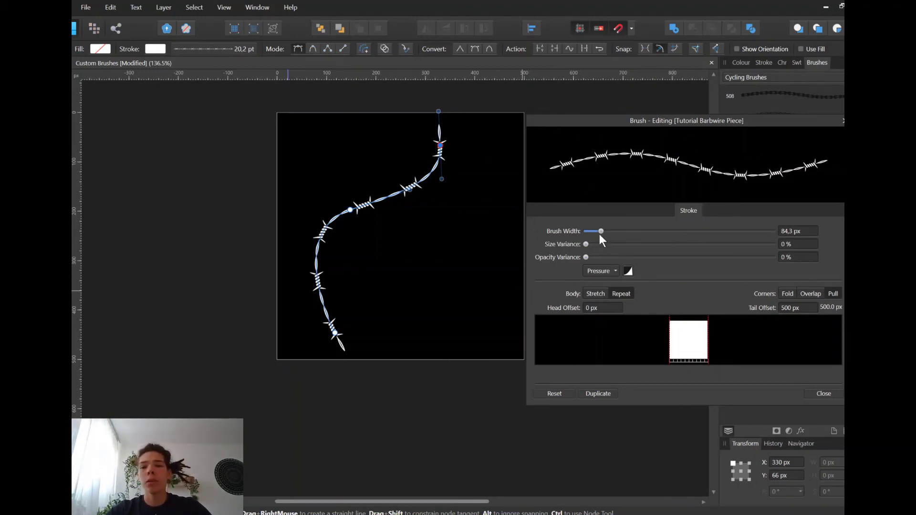
- Set brush width to 114 px, size and opacity variance to 0%, and controller to None
left_click_drag(600, 233, 680, 230)
mouse_move(624, 233)
left_mouse_down()
mouse_move(600, 238)
mouse_move(610, 224)
left_mouse_up()
mouse_move(674, 243)
left_mouse_down()
mouse_move(601, 244)
mouse_move(728, 253)
mouse_move(676, 253)
left_mouse_up()
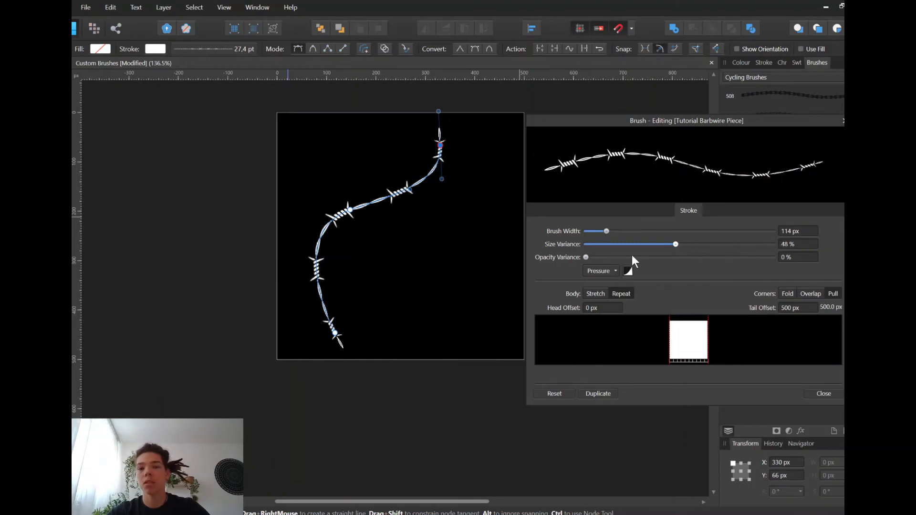
left_click(585, 245)
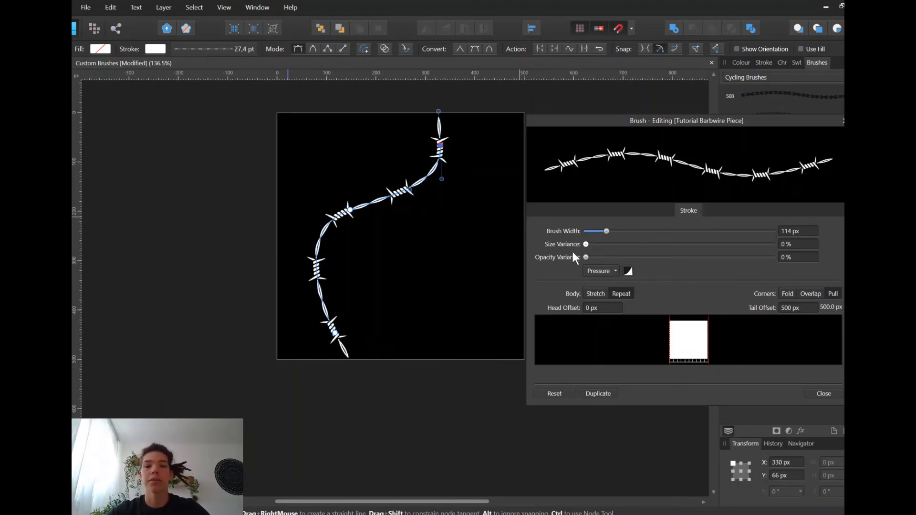
left_click(697, 258)
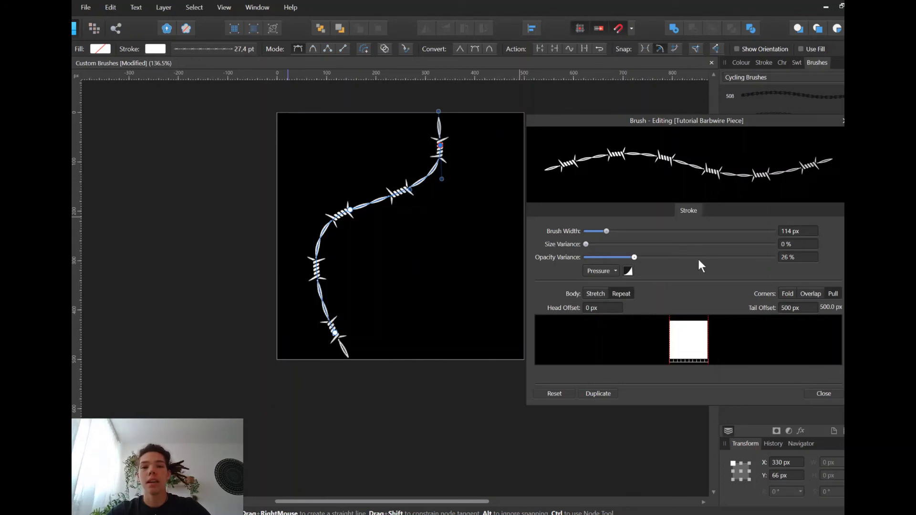
left_click(555, 259)
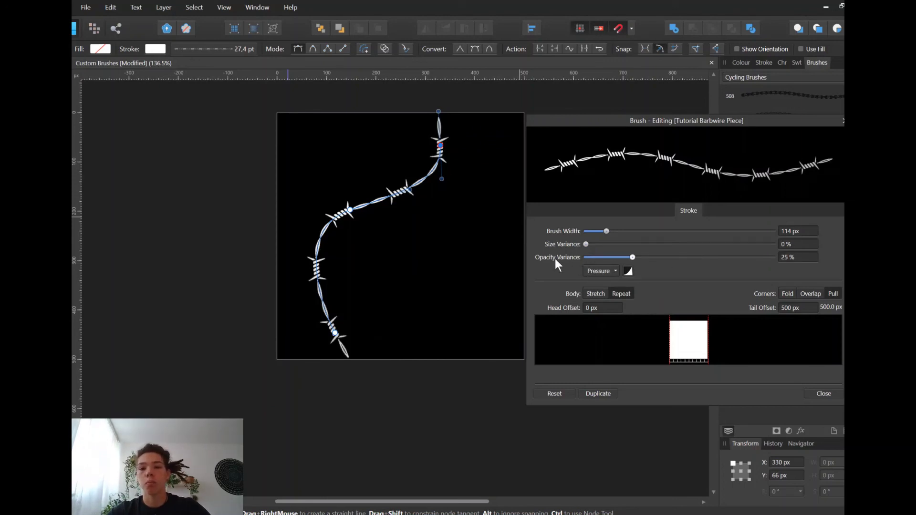
left_click(614, 270)
left_click(590, 284)
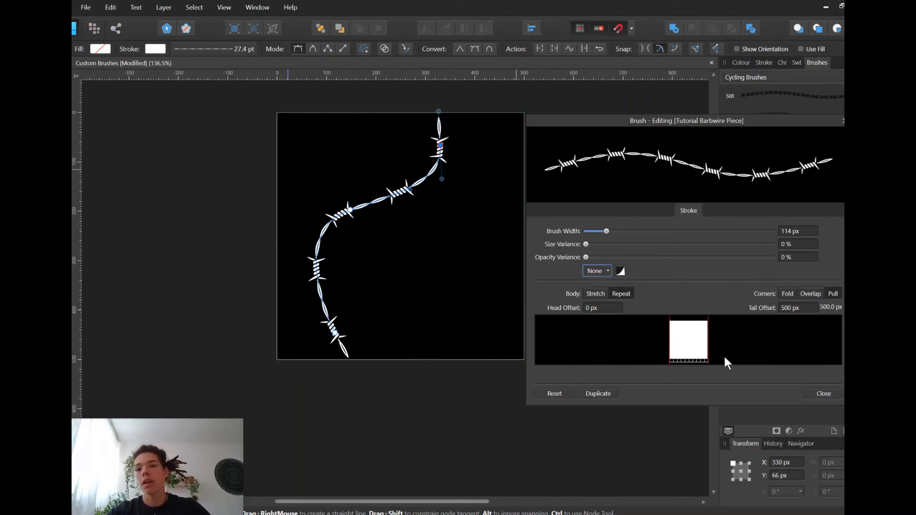
- Close the brush editor, undo an accidental extra node, and deselect the curve
left_click(823, 393)
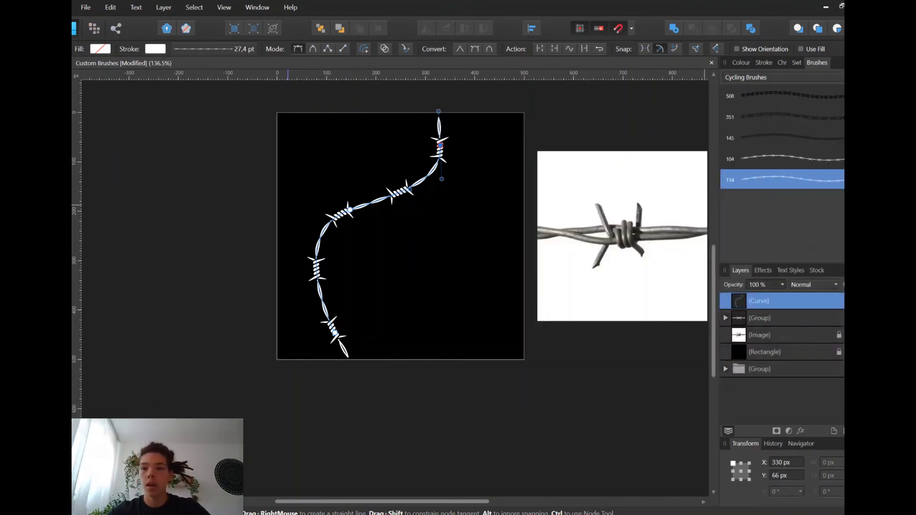
left_click(353, 266)
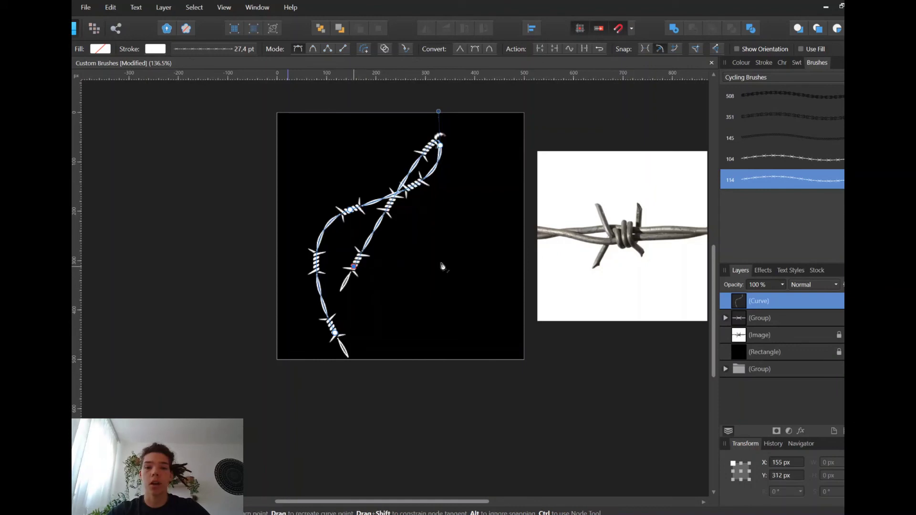
key("ctrl+z")
key("Escape")
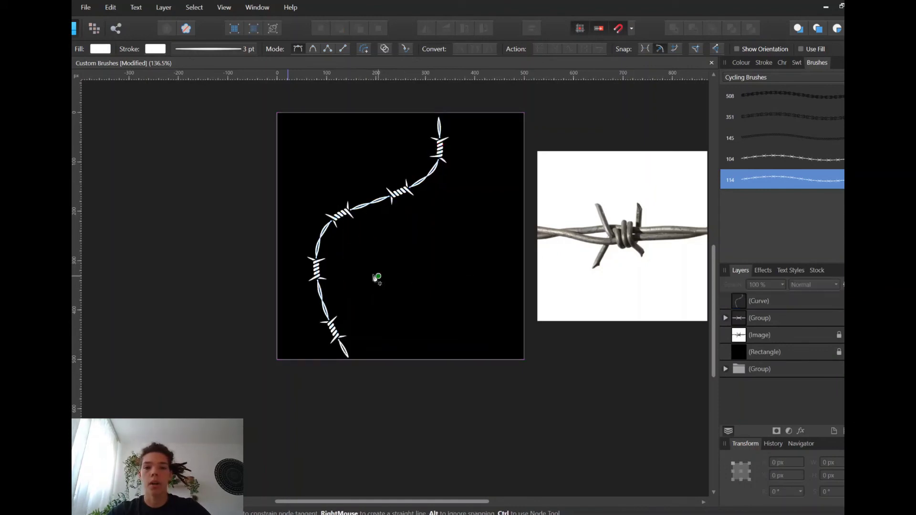
- Draw a horizontal line across the artboard's middle and apply the 114 px barbwire brush
left_click(353, 270)
left_click(496, 269)
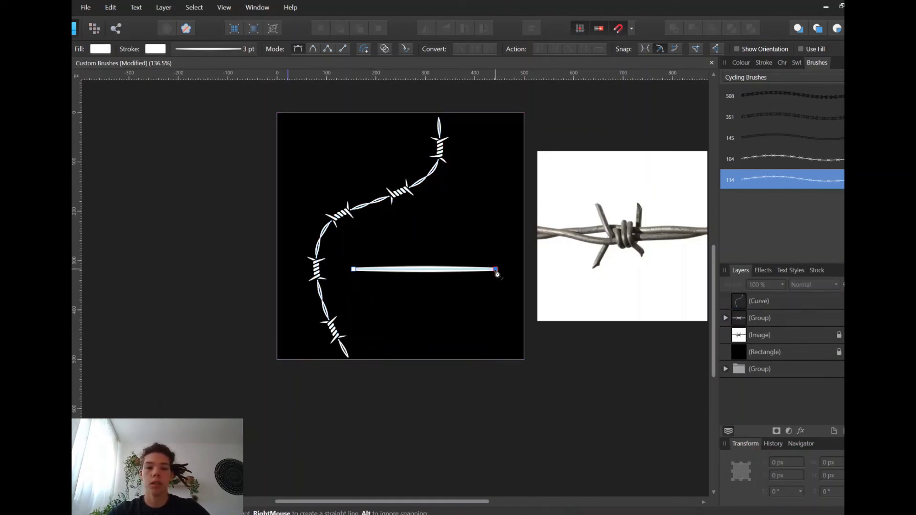
left_click(773, 180)
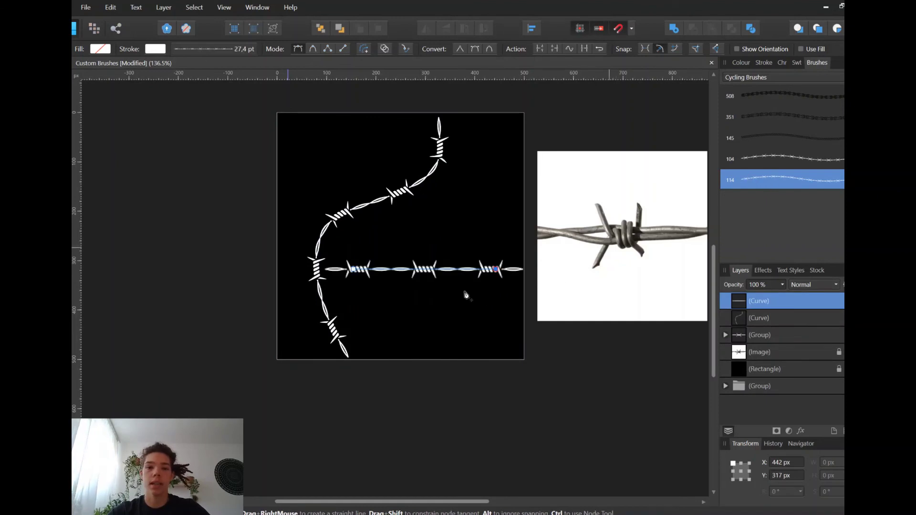
scroll(456, 286, "up", 2)
scroll(429, 262, "up", 2)
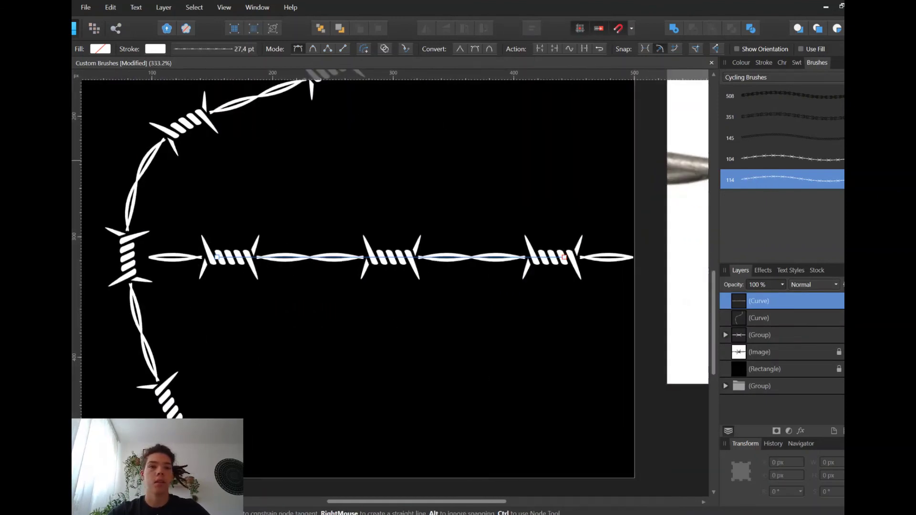
key("Escape")
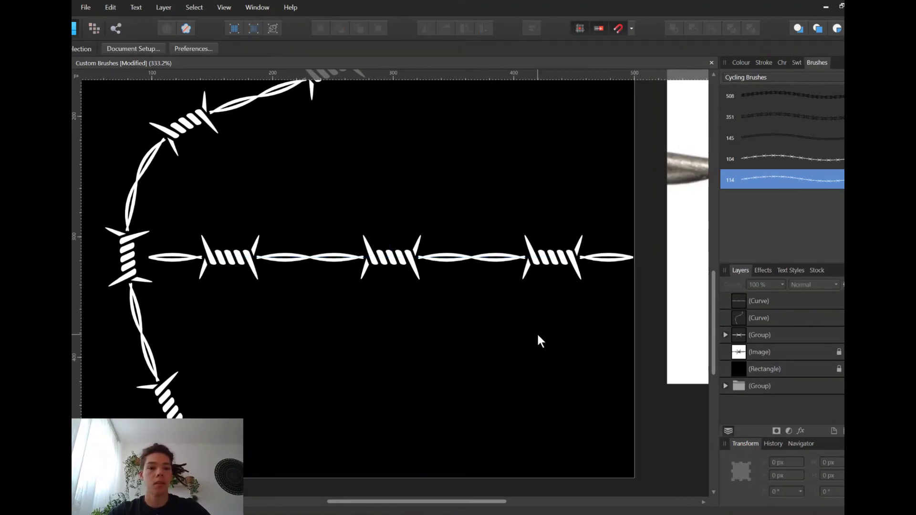
scroll(377, 334, "down", 1)
scroll(380, 324, "down", 2)
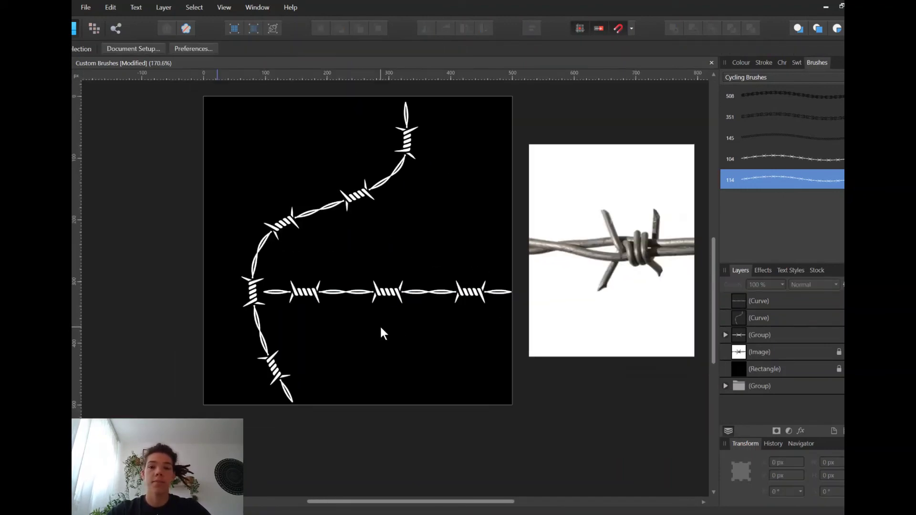